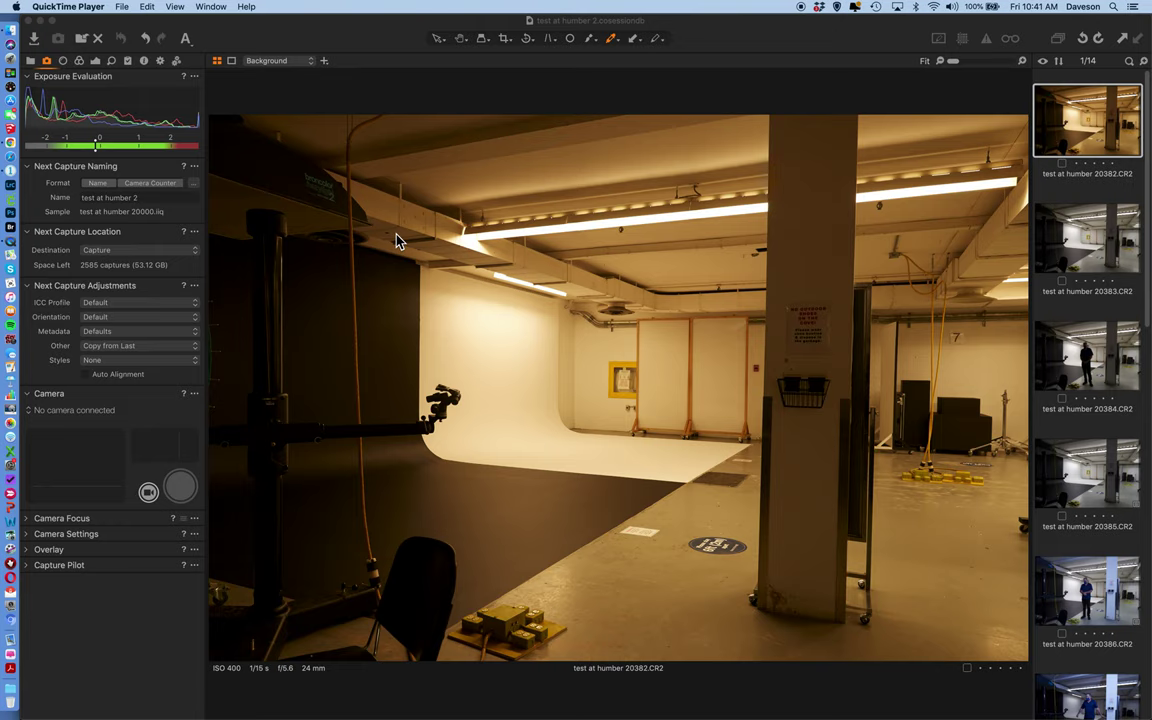
- Show the neutral-toned empty studio shot 20383 in the Capture One viewer
click(1067, 250)
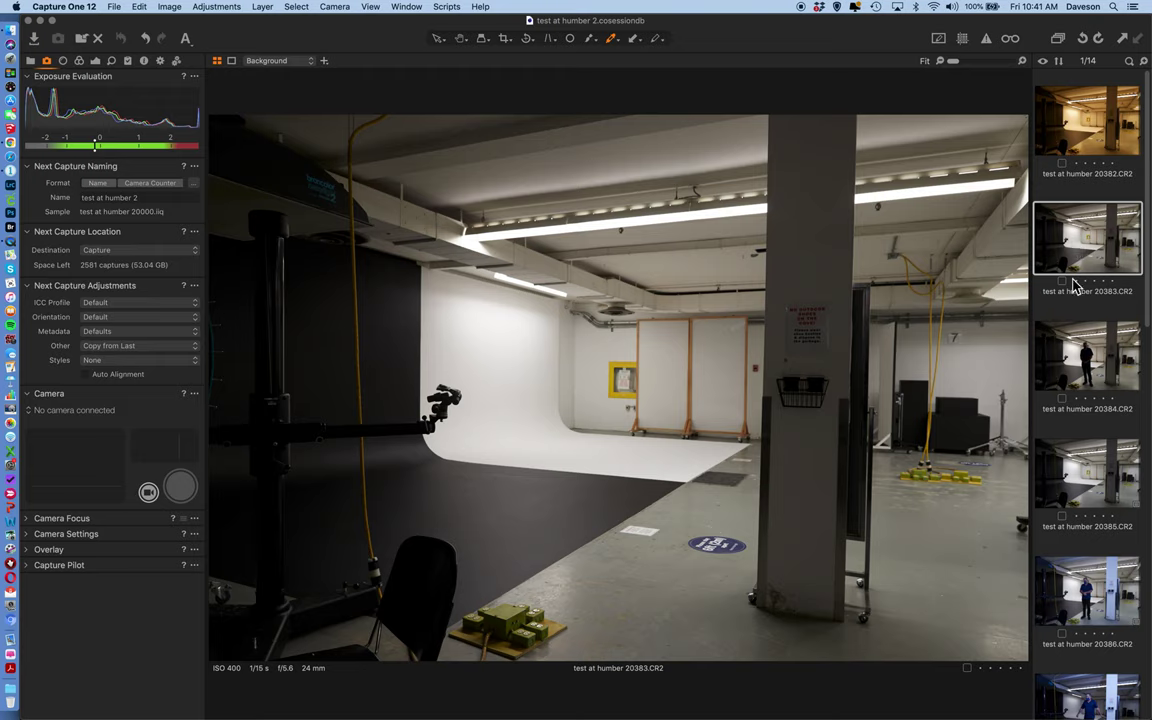
- Alternate between the dark shot 20384 and the brighter 20386 of the masked man, ending on 20386
click(1080, 343)
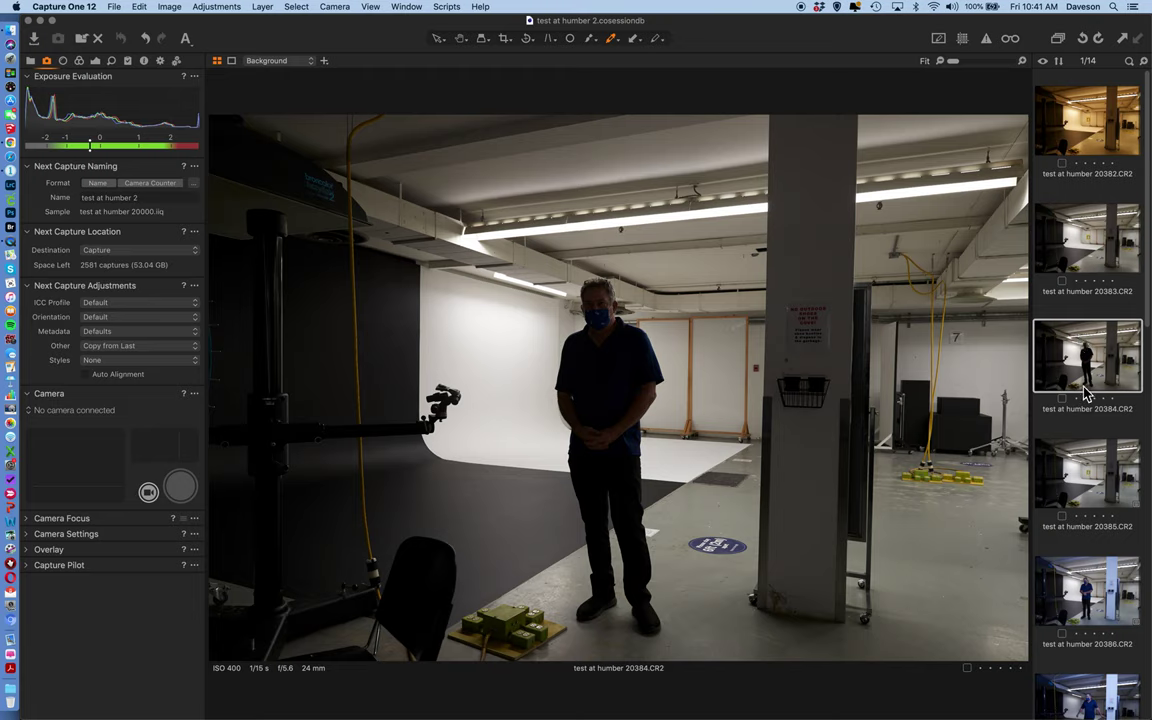
click(1107, 613)
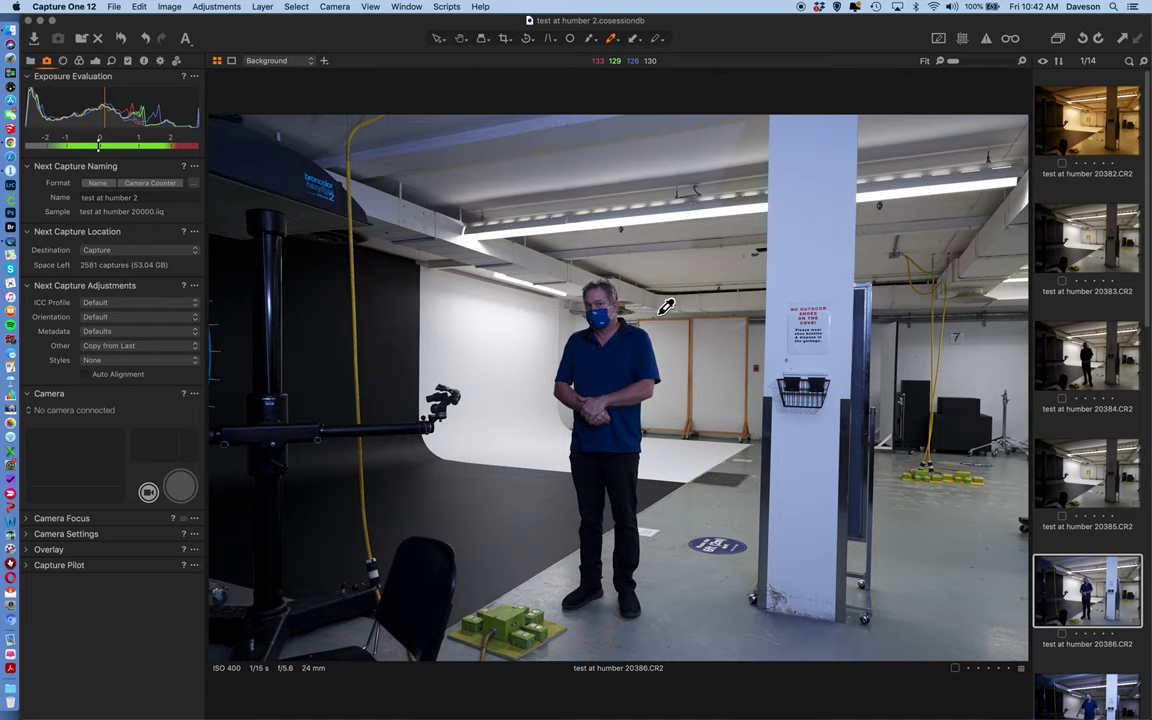
click(1063, 365)
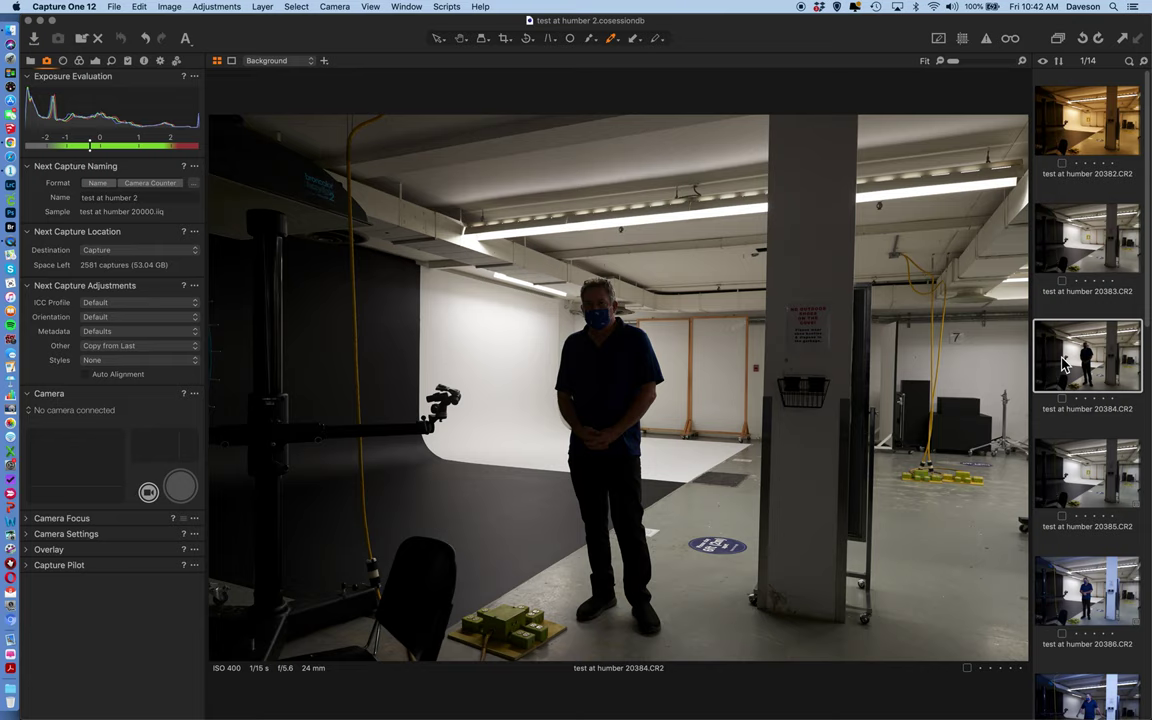
click(1098, 594)
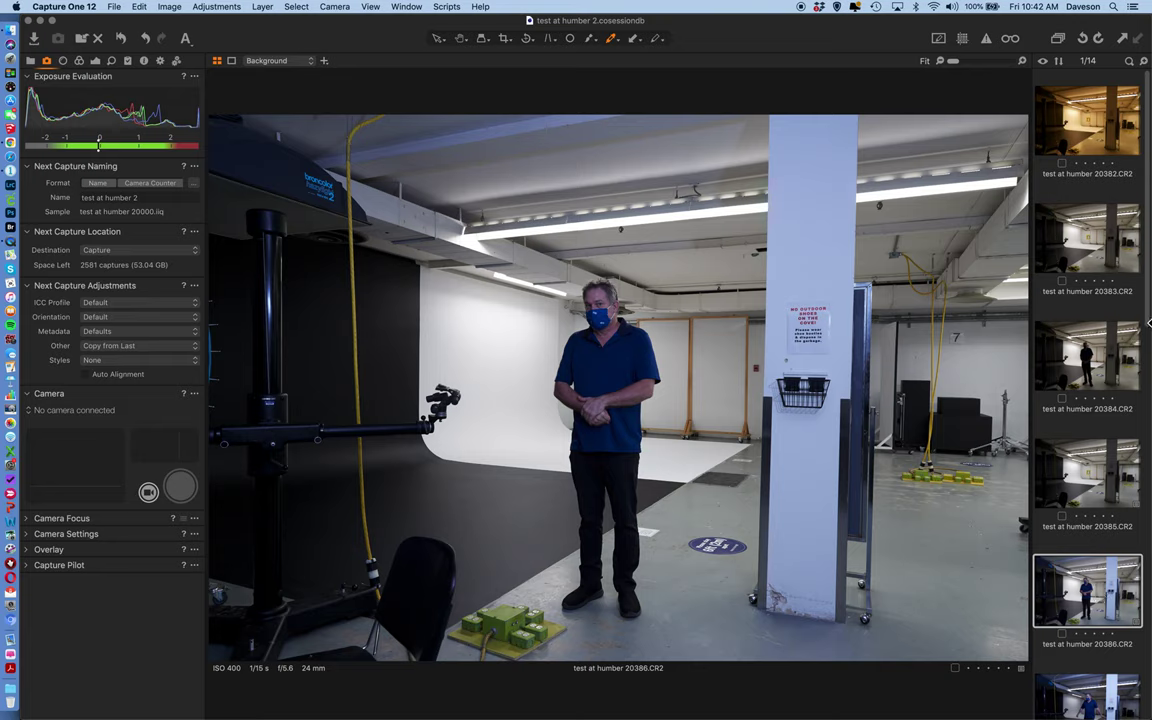
drag(1148, 322, 1146, 410)
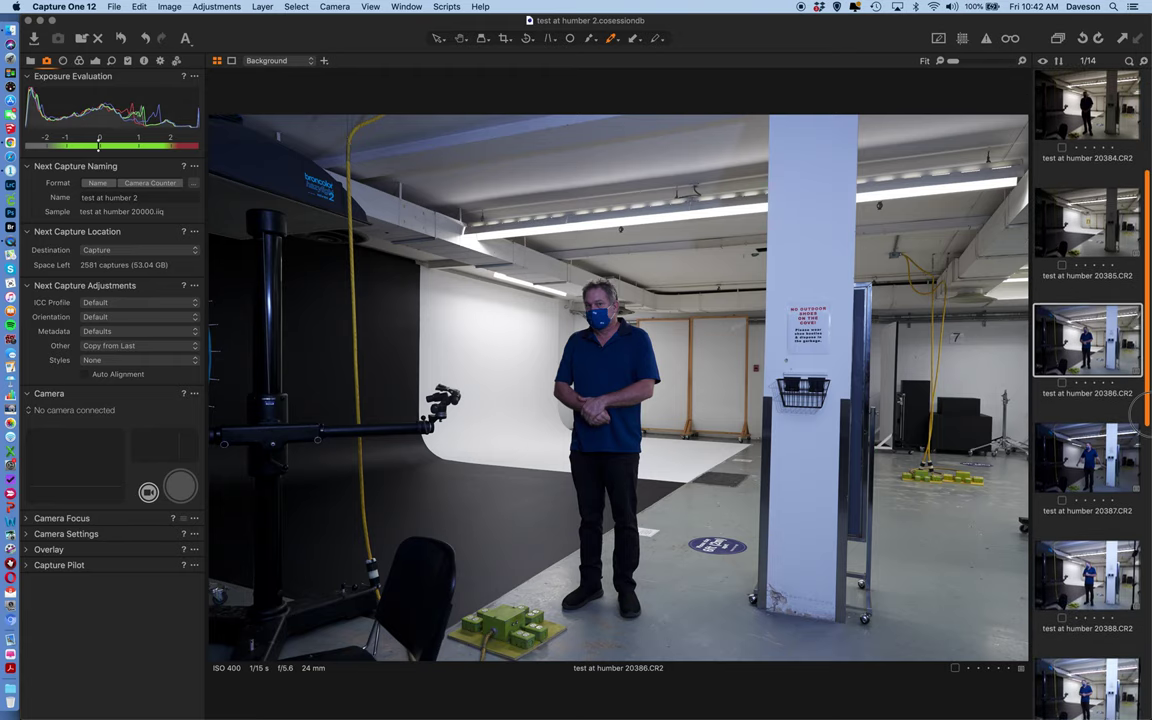
- Flip through masked-man shots 20387, 20388 and 20389, finishing back on 20388
click(1105, 468)
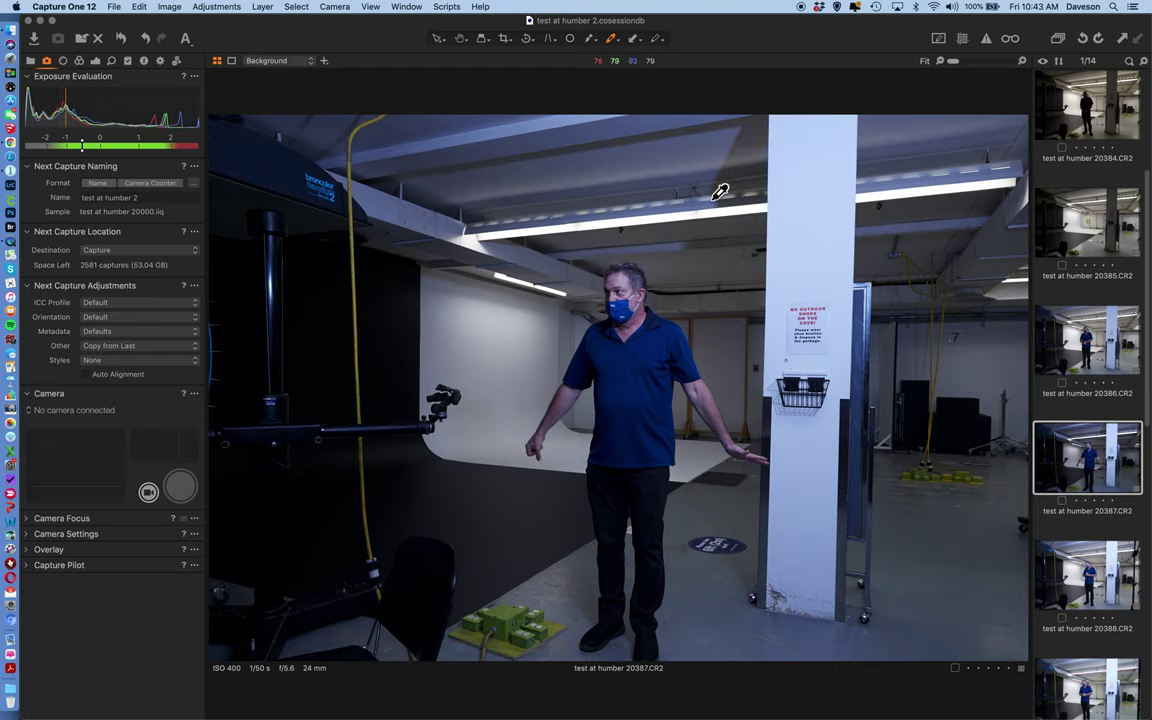
click(1104, 600)
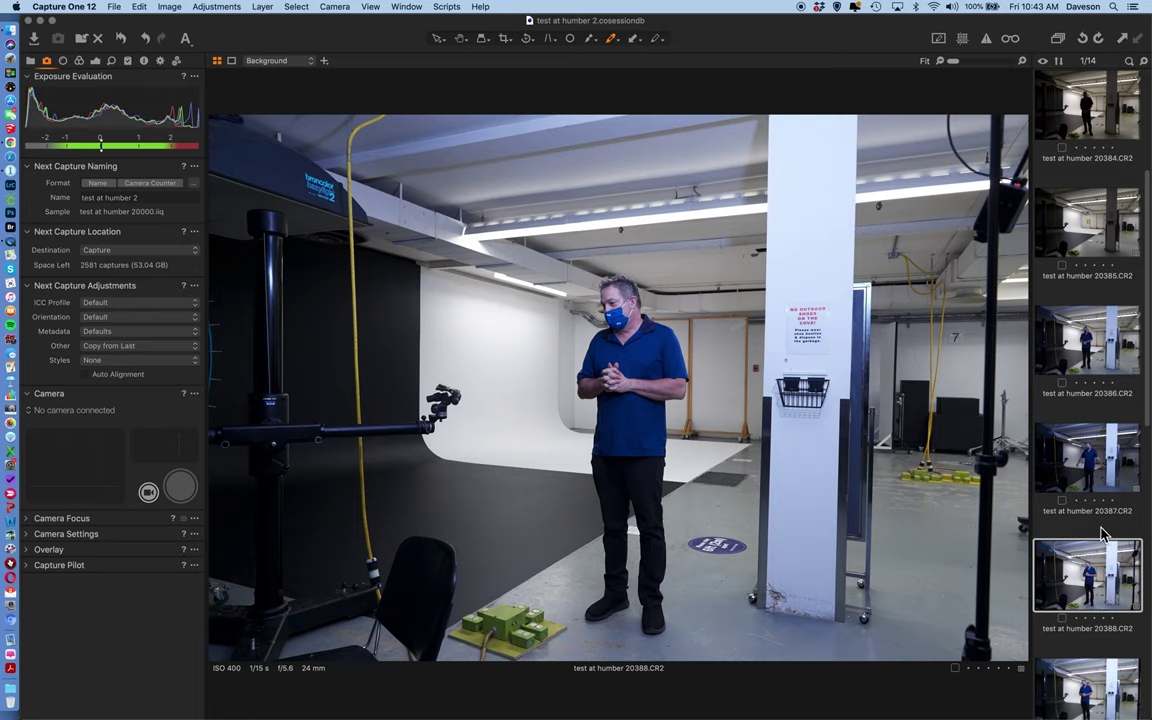
click(1093, 480)
click(1090, 567)
scroll(1140, 460, down, 3)
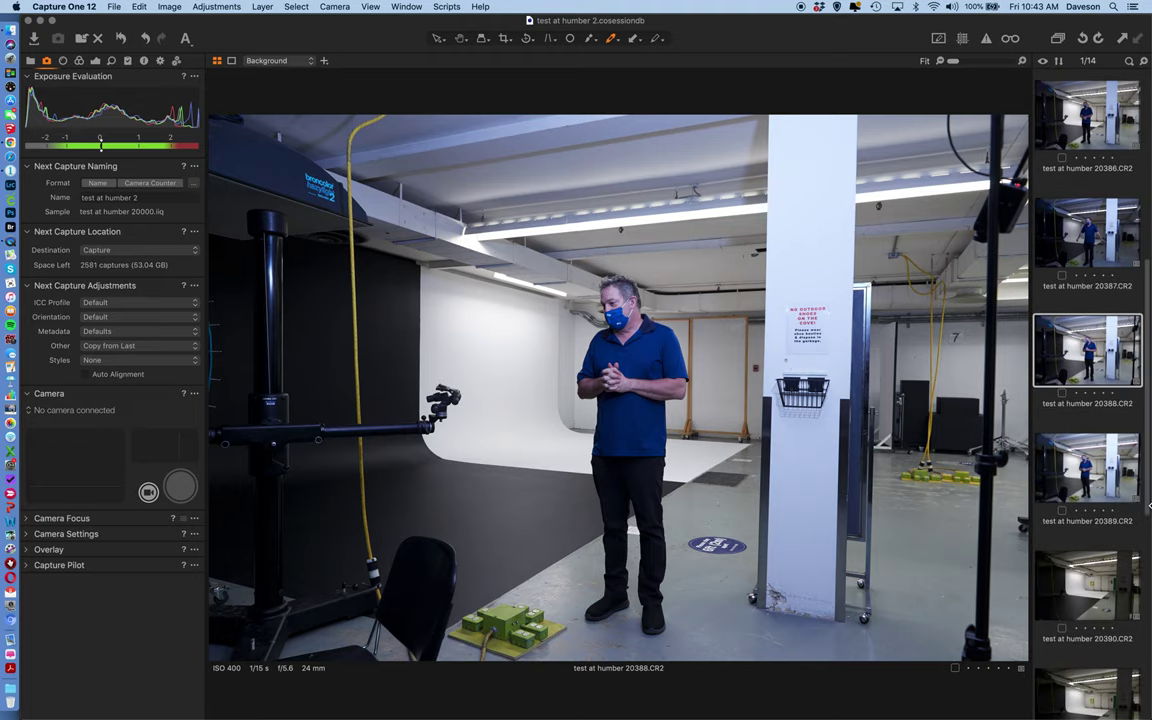
click(1103, 462)
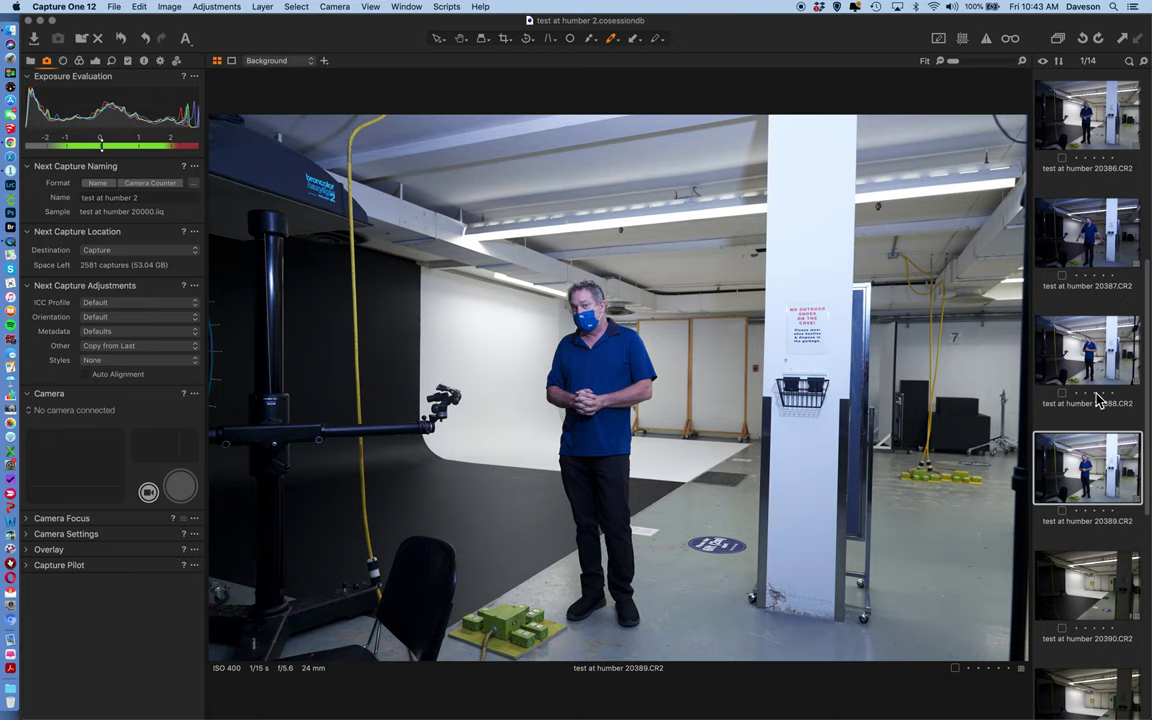
click(1095, 352)
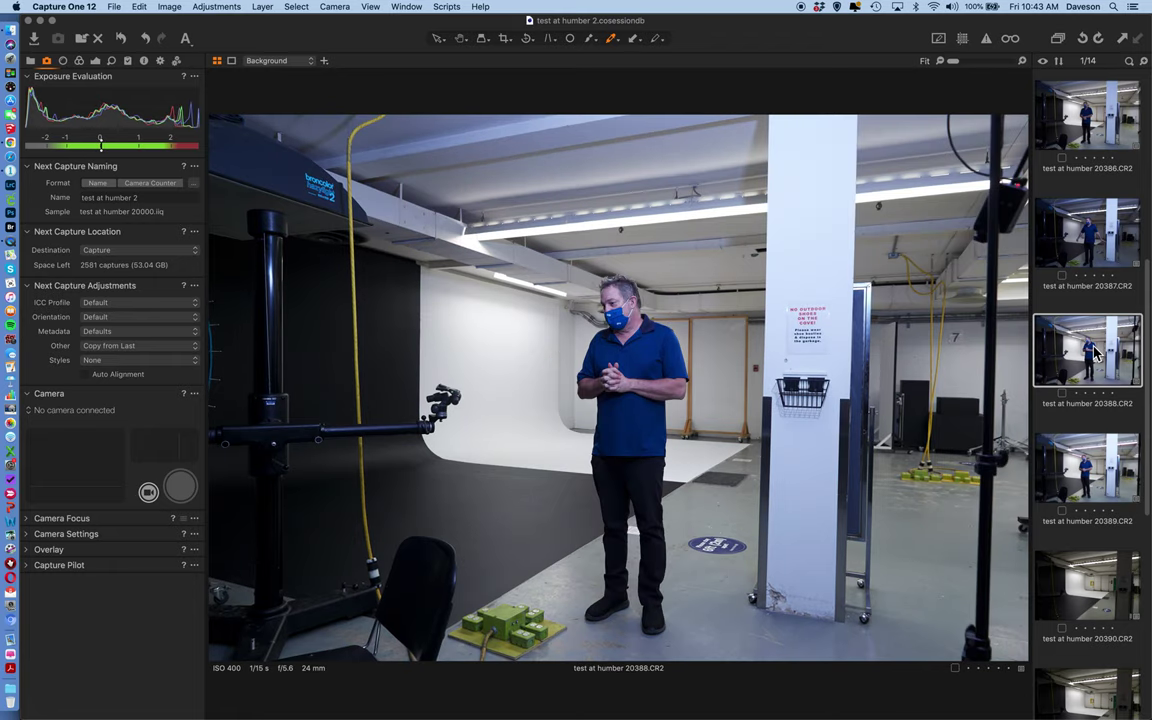
- Display shot 20389 in Capture One, then launch Adobe Bridge from the Dock
click(1097, 470)
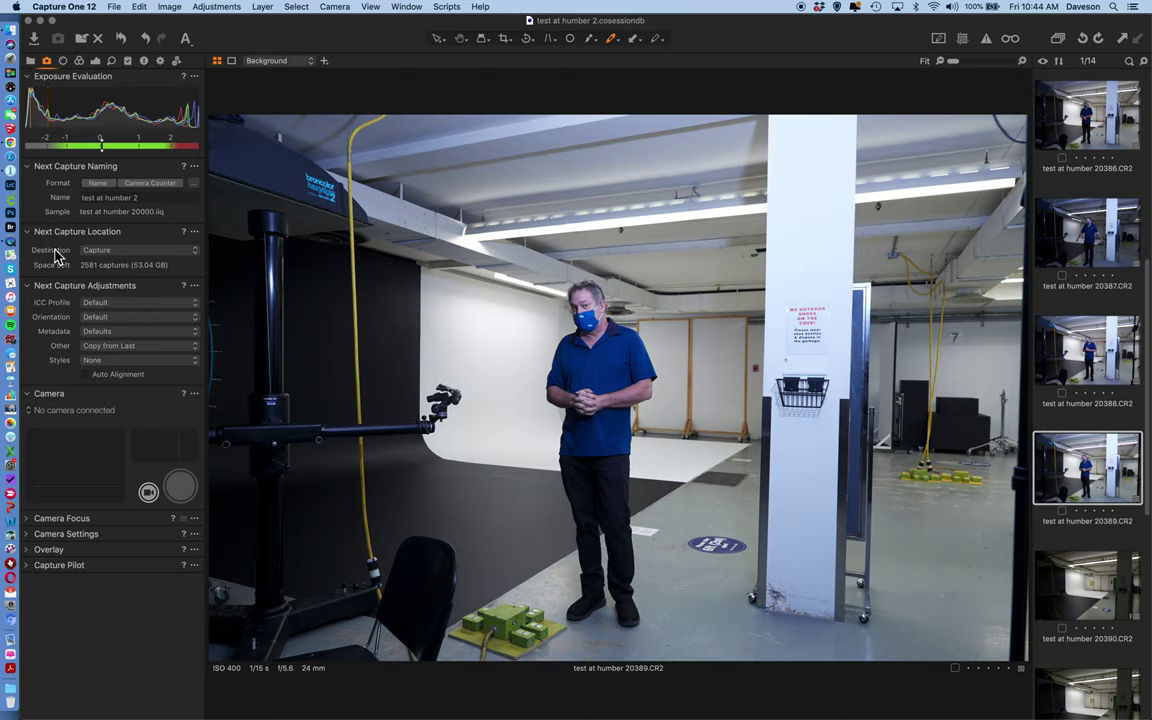
click(16, 235)
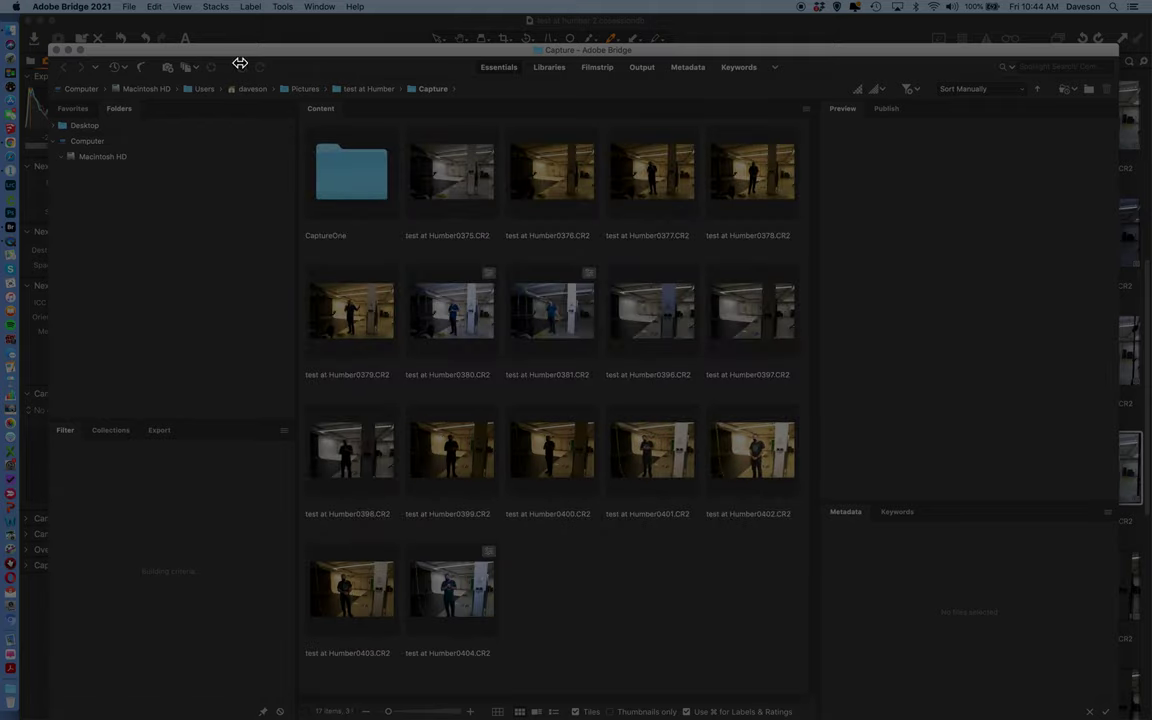
- Open the test at humber 2 Capture folder, preview shot 20389's details, and launch Photoshop
drag(212, 51, 243, 45)
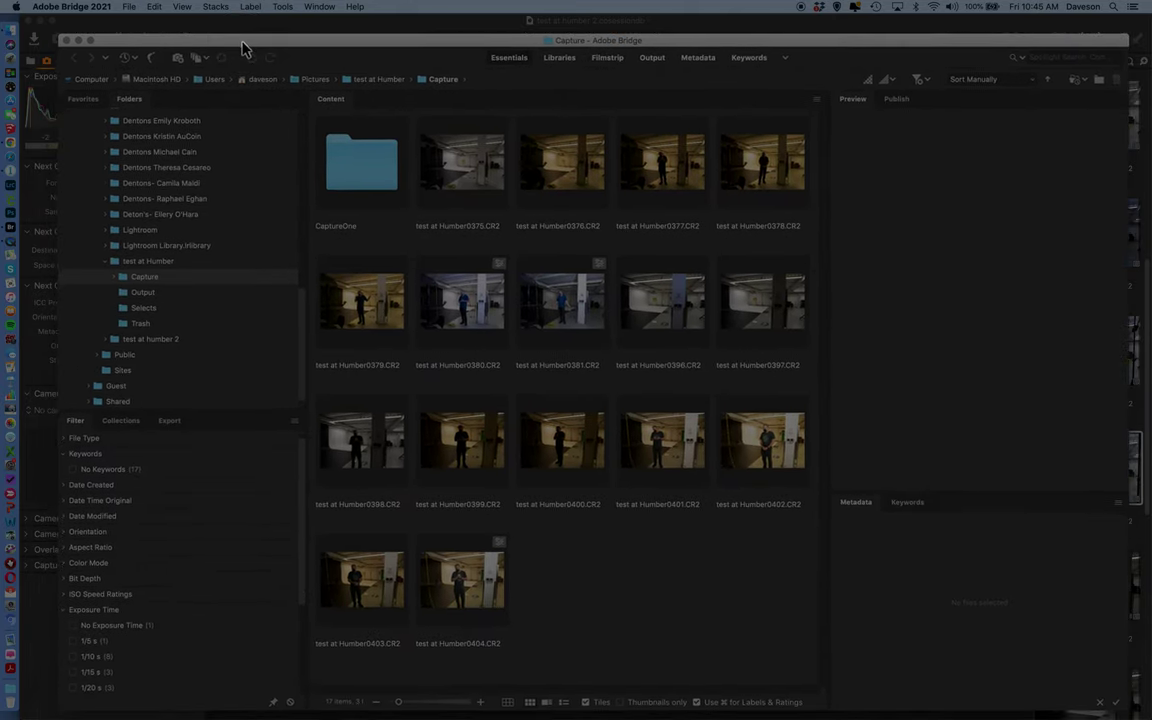
click(152, 340)
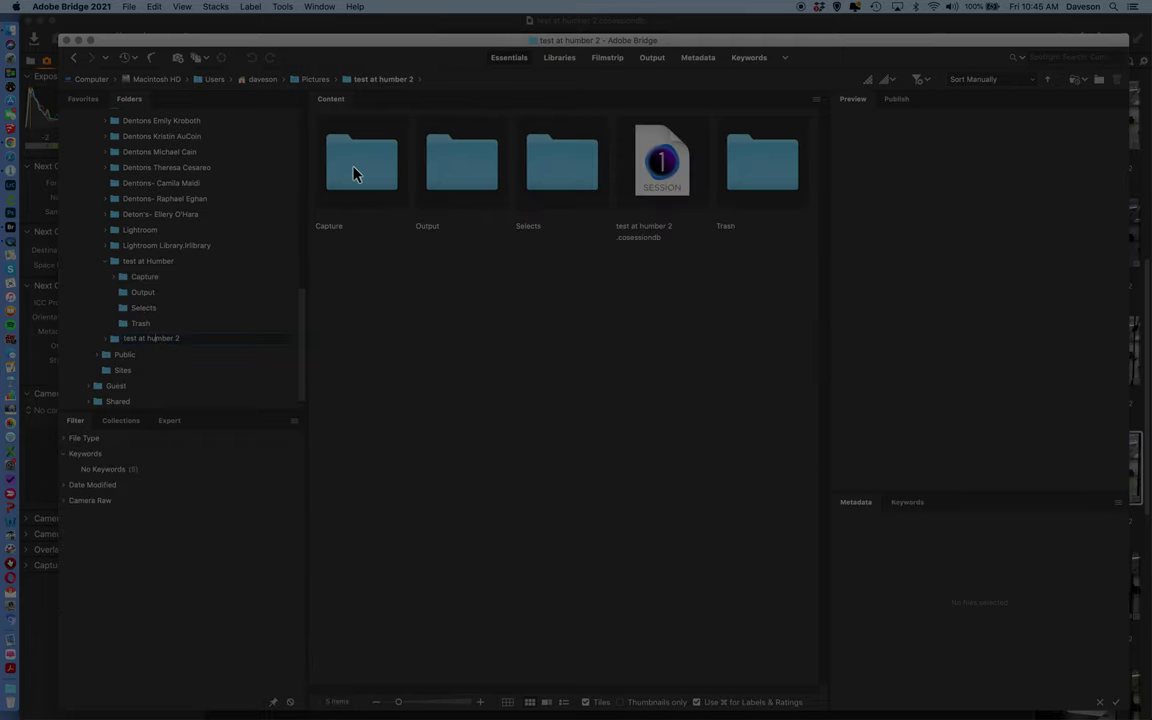
double_click(353, 174)
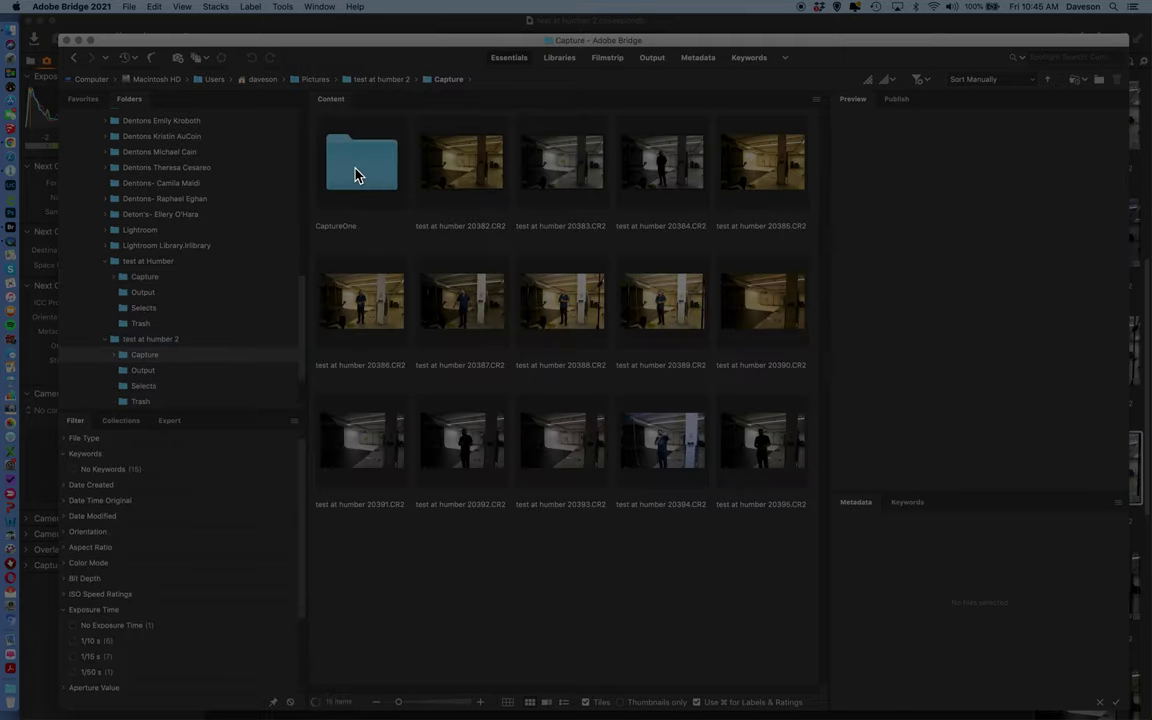
click(651, 307)
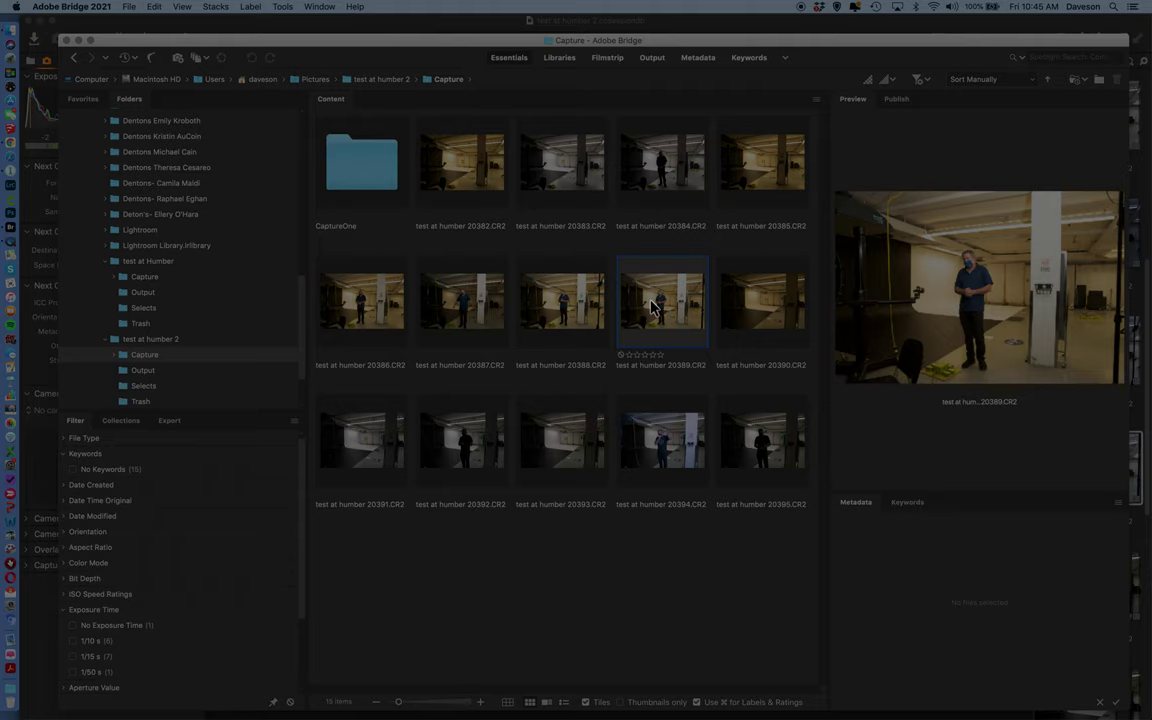
click(651, 307)
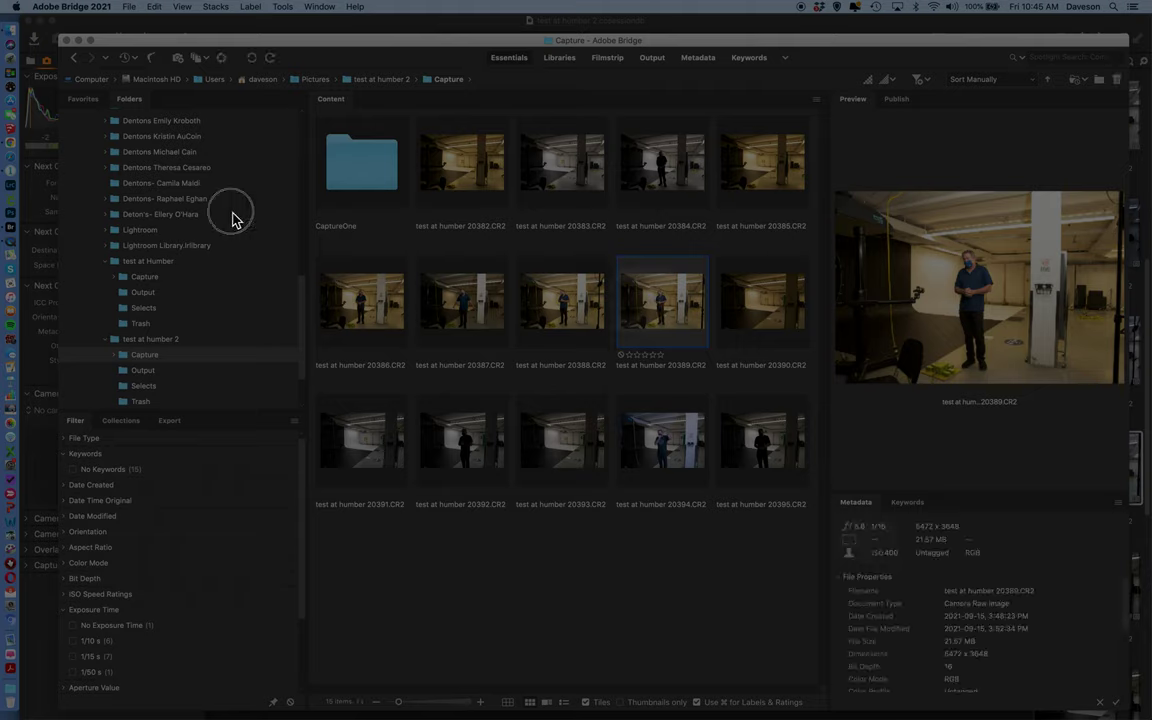
click(13, 221)
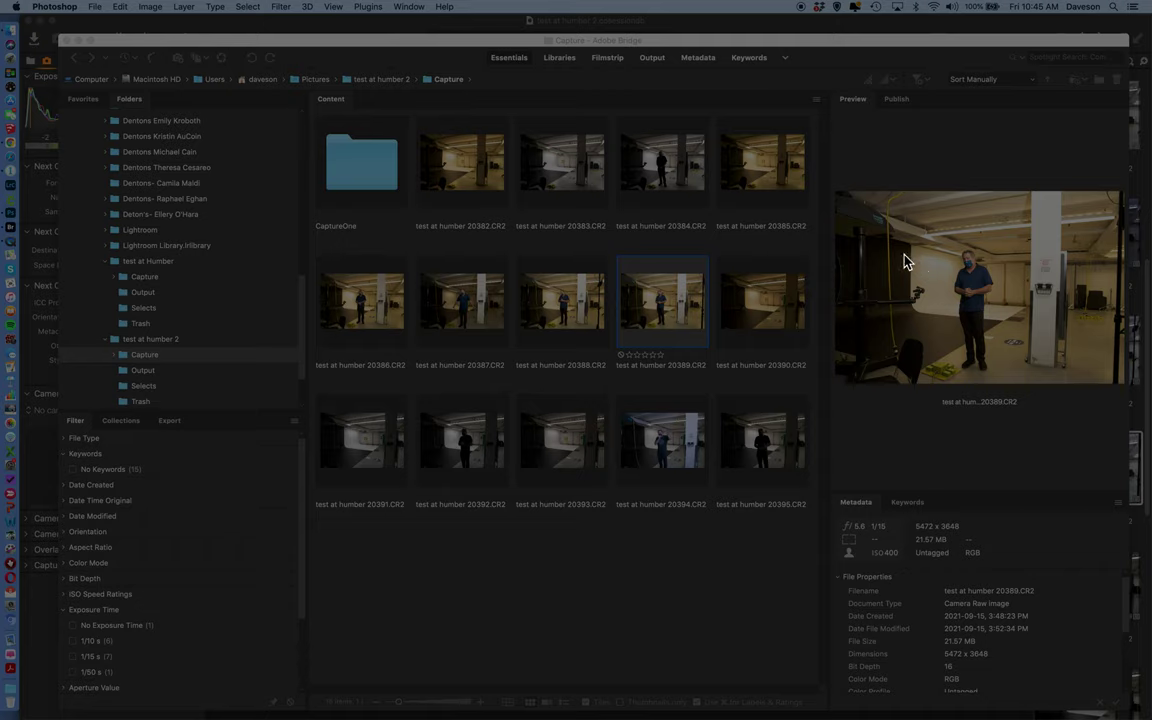
- Bring Bridge forward and reposition its window, then switch to Photoshop
click(778, 112)
drag(778, 112, 781, 20)
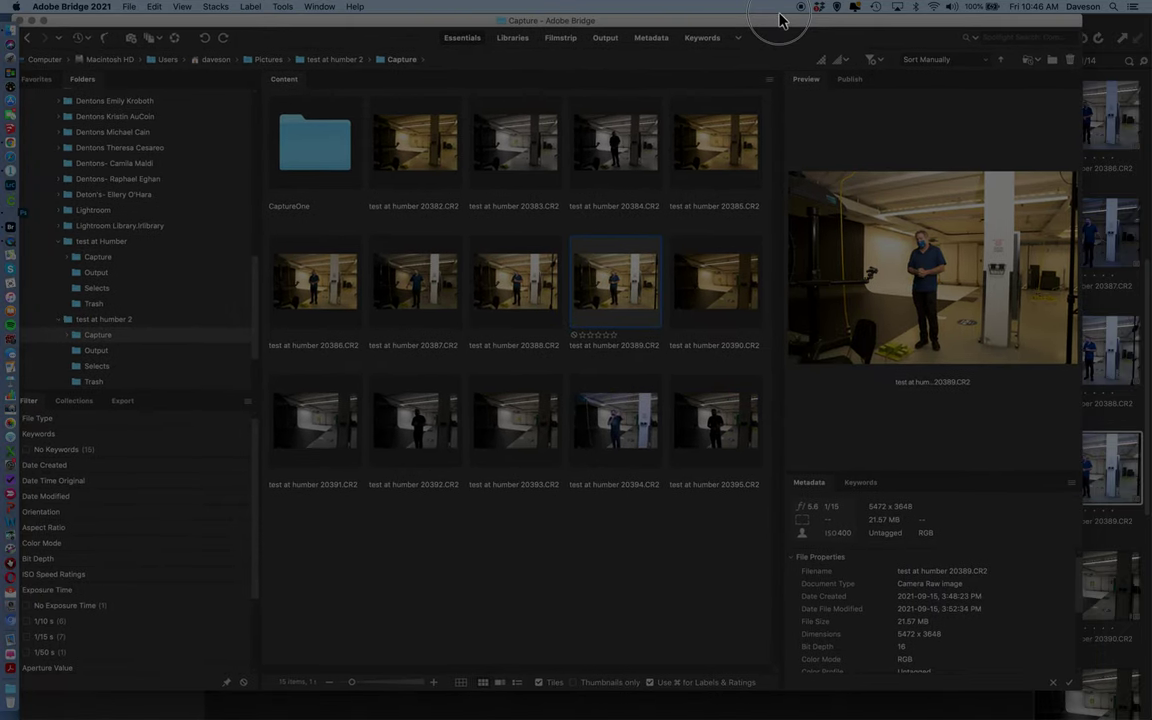
click(19, 219)
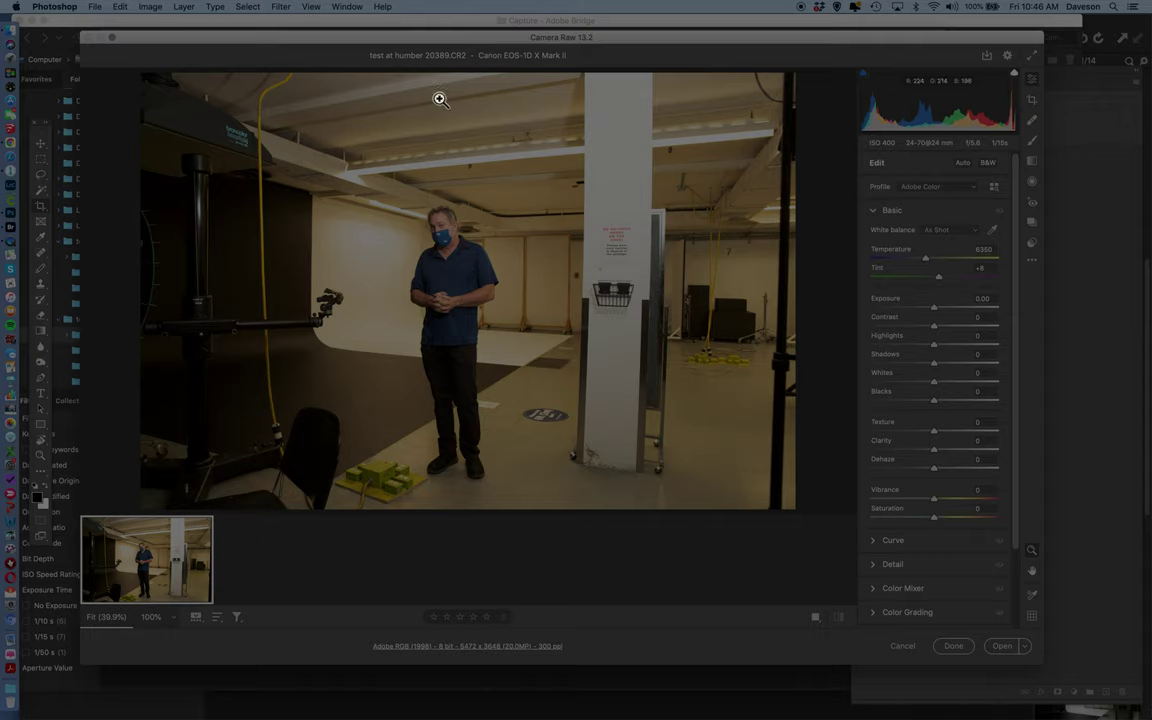
click(446, 218)
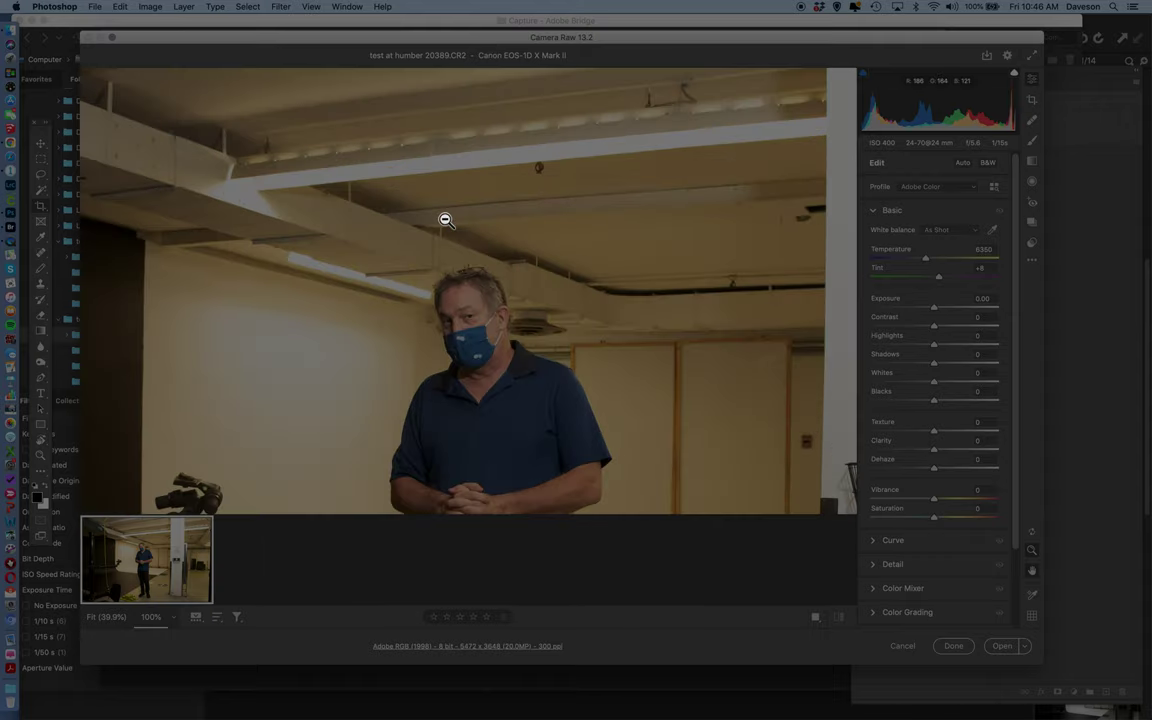
click(465, 301)
click(467, 312)
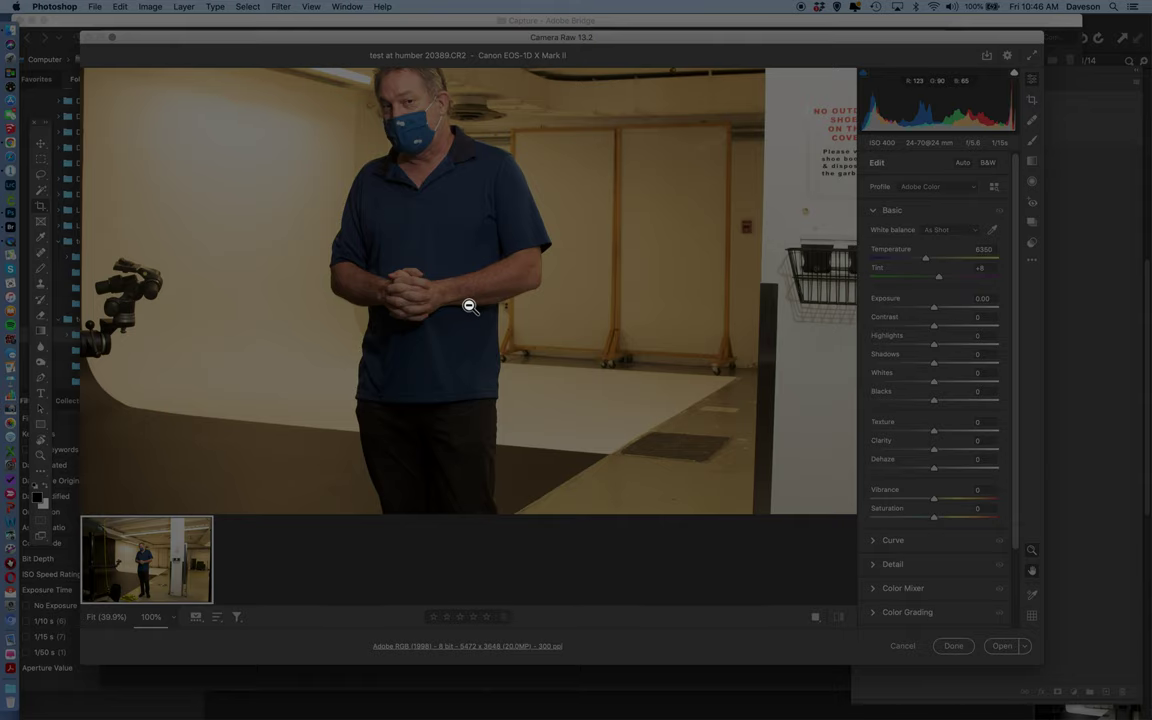
drag(470, 224, 244, 318)
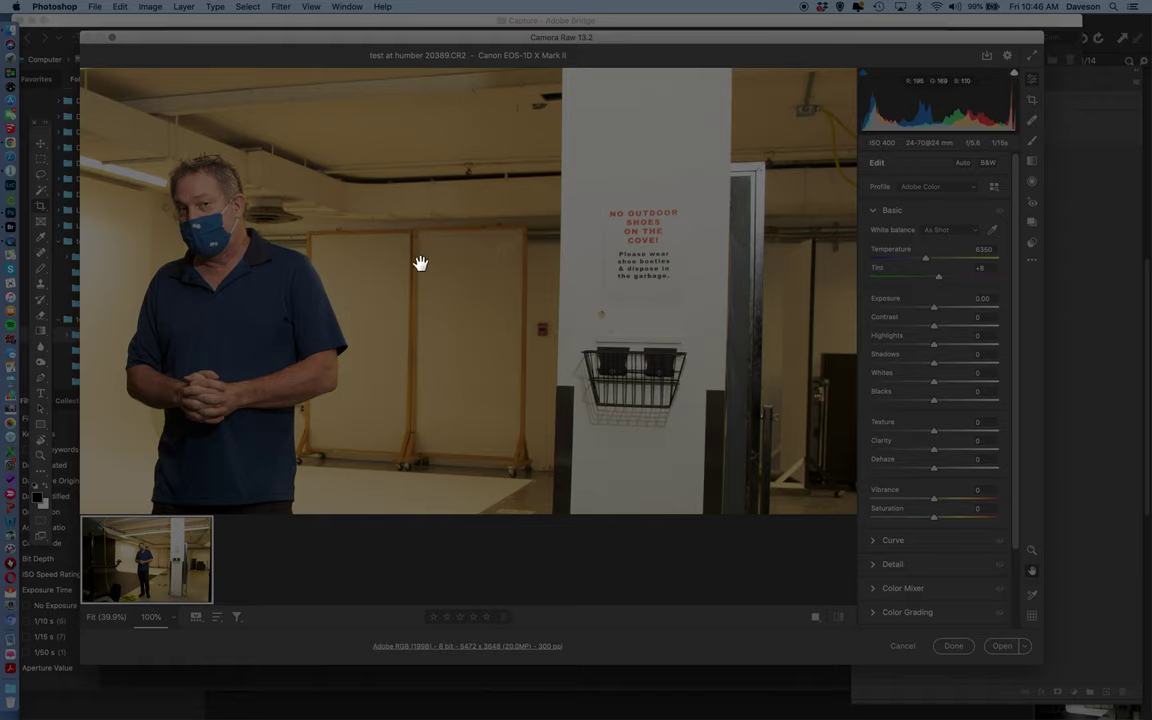
drag(428, 264, 607, 239)
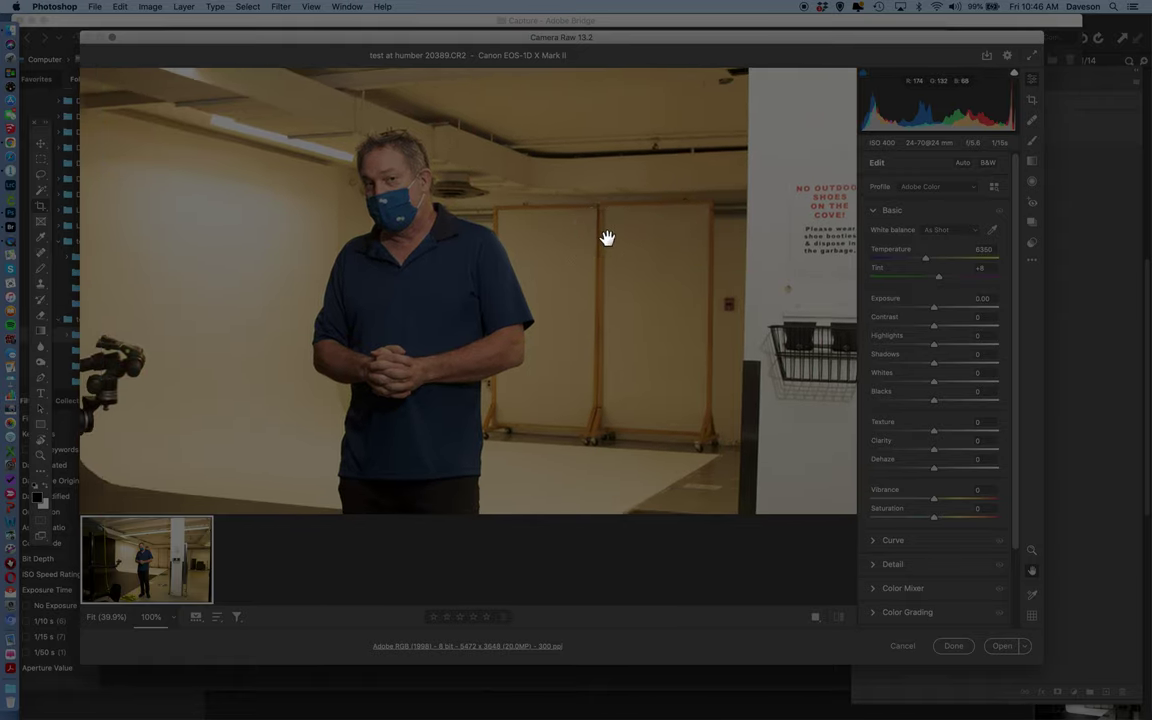
alt+click(525, 307)
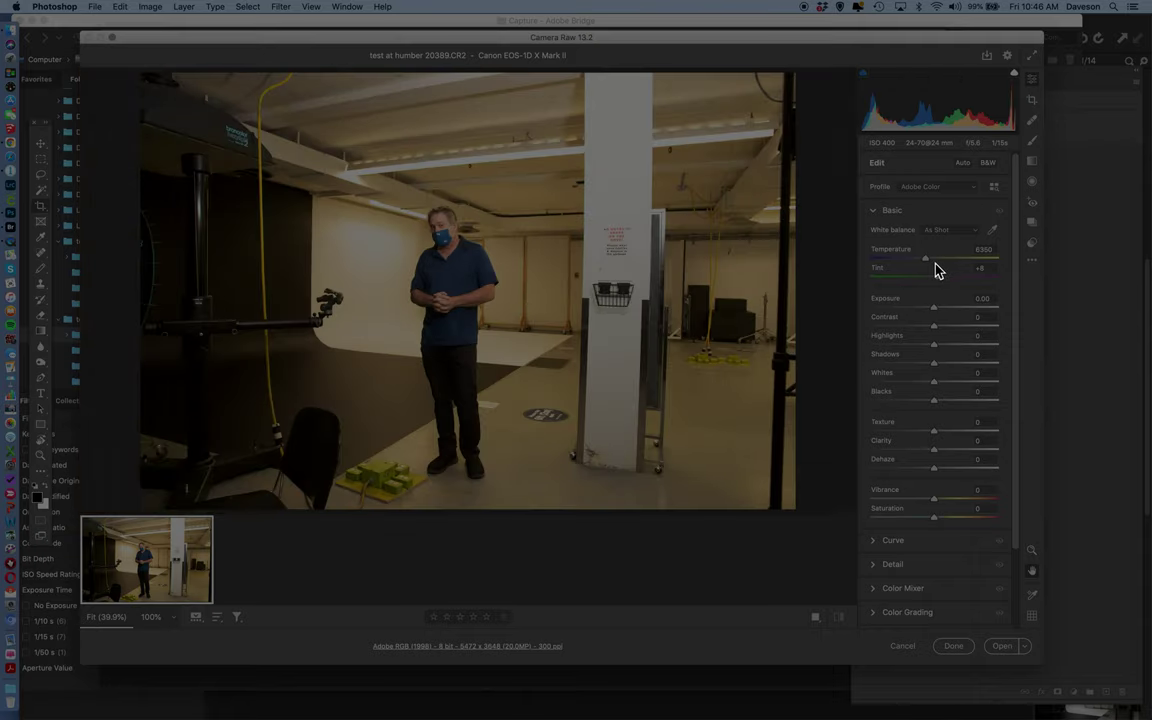
click(1003, 647)
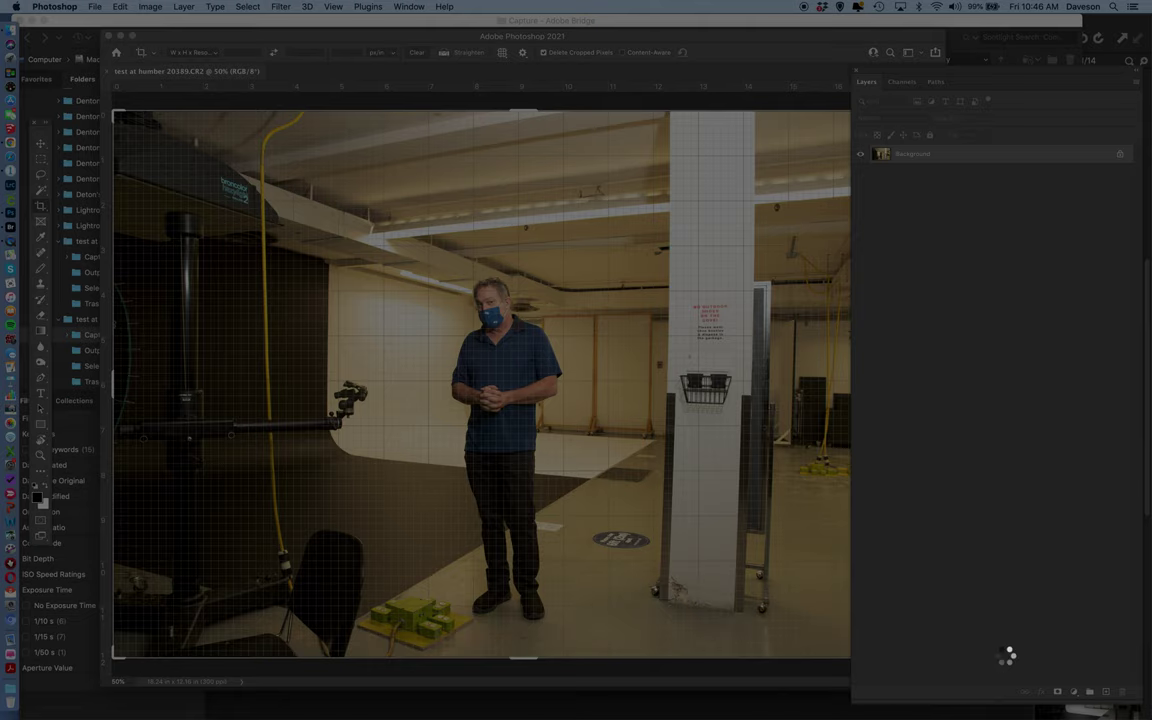
- Hide the grid overlay on the warm studio photo and reposition the window
key(super+apostrophe)
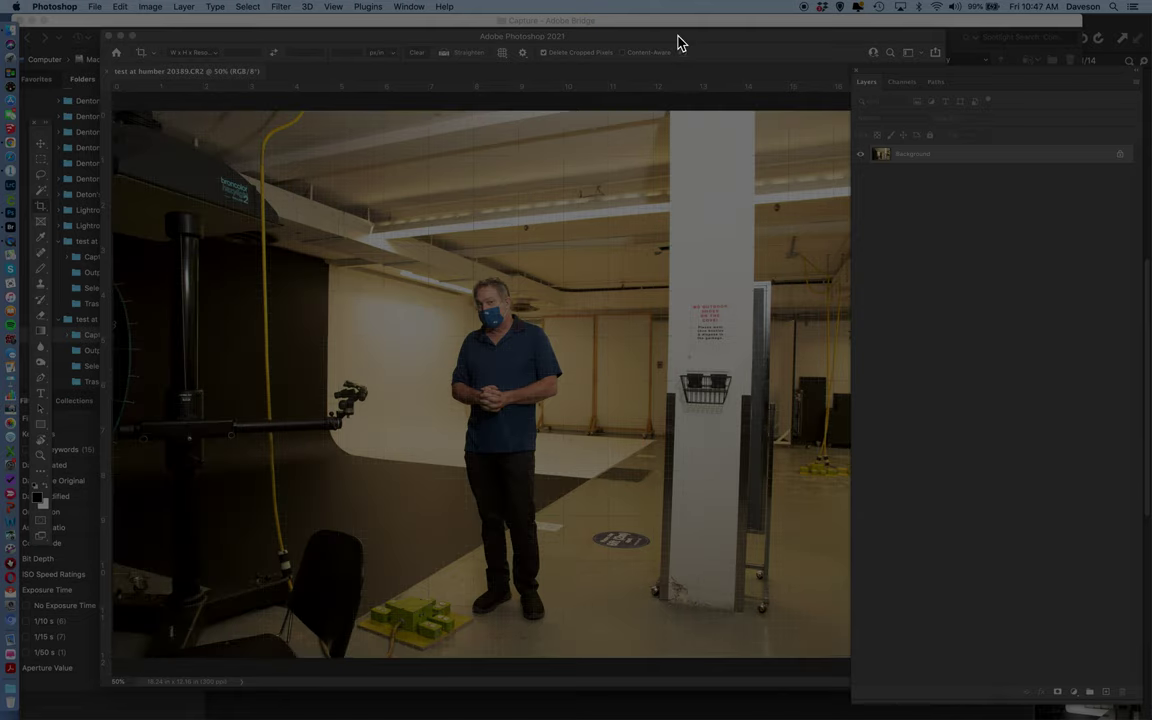
drag(679, 44, 630, 354)
- Switch from Bridge back to Photoshop with shot 20389 reopened in Camera Raw
click(565, 255)
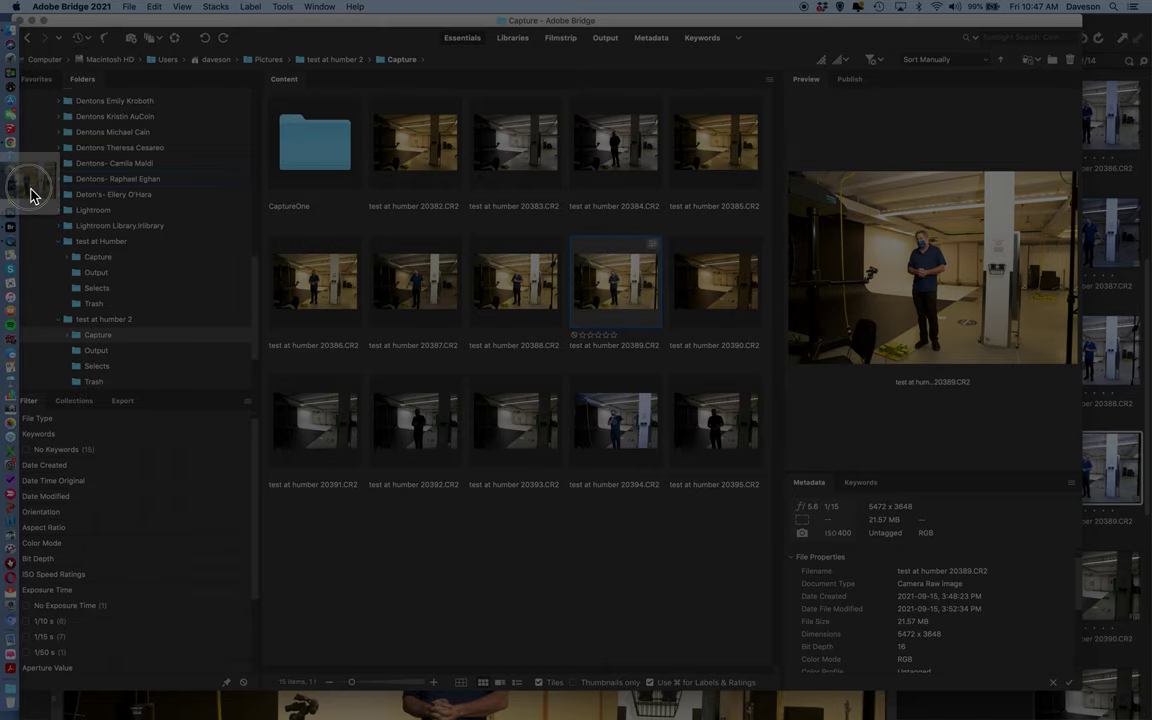
click(14, 222)
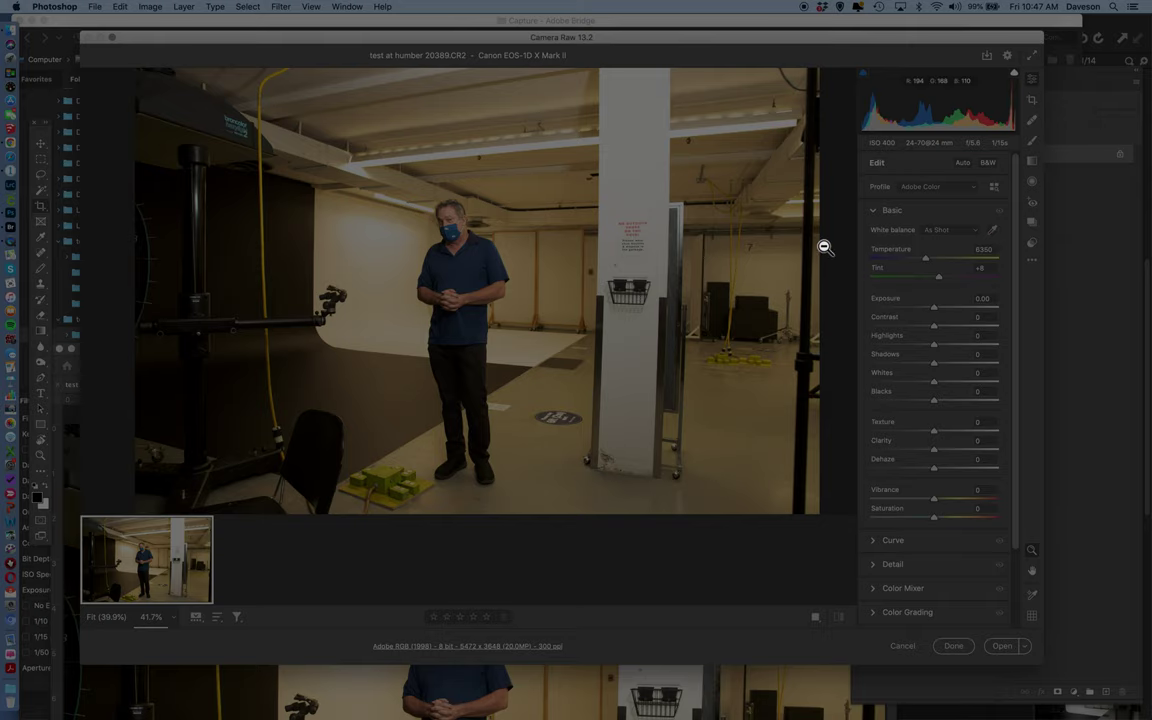
- Neutralise white balance from a grey spot (3800, tint +27) and open it in Photoshop
click(752, 44)
drag(752, 44, 782, 46)
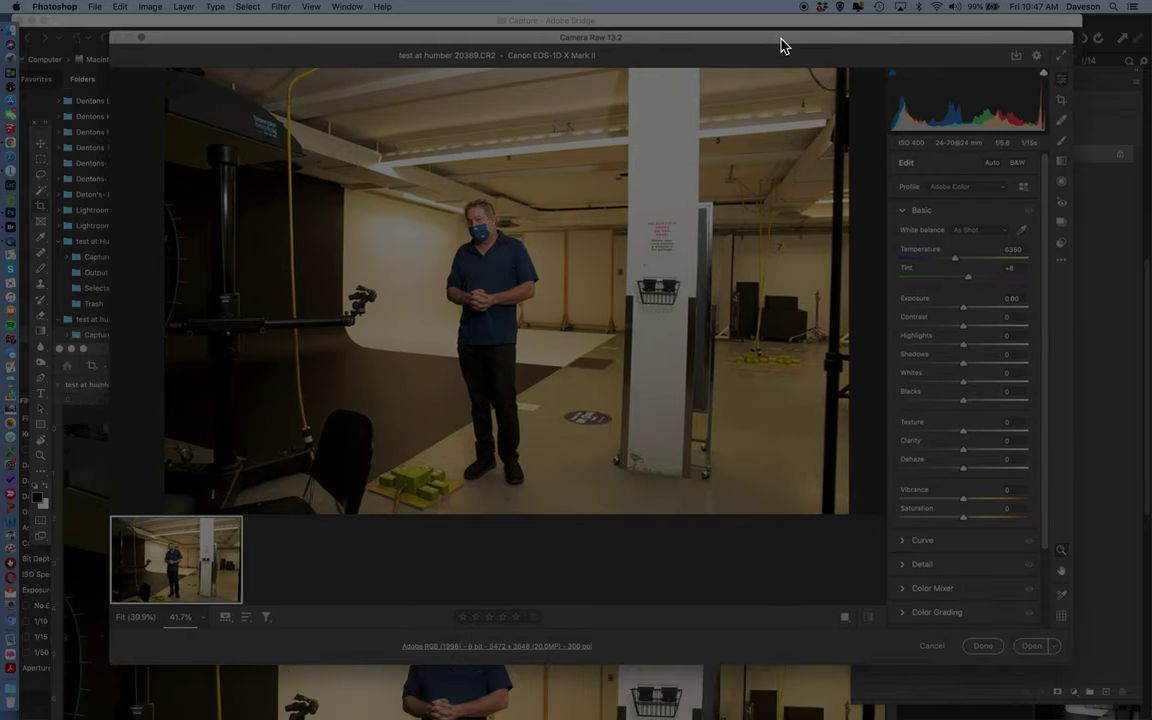
click(1022, 232)
click(409, 302)
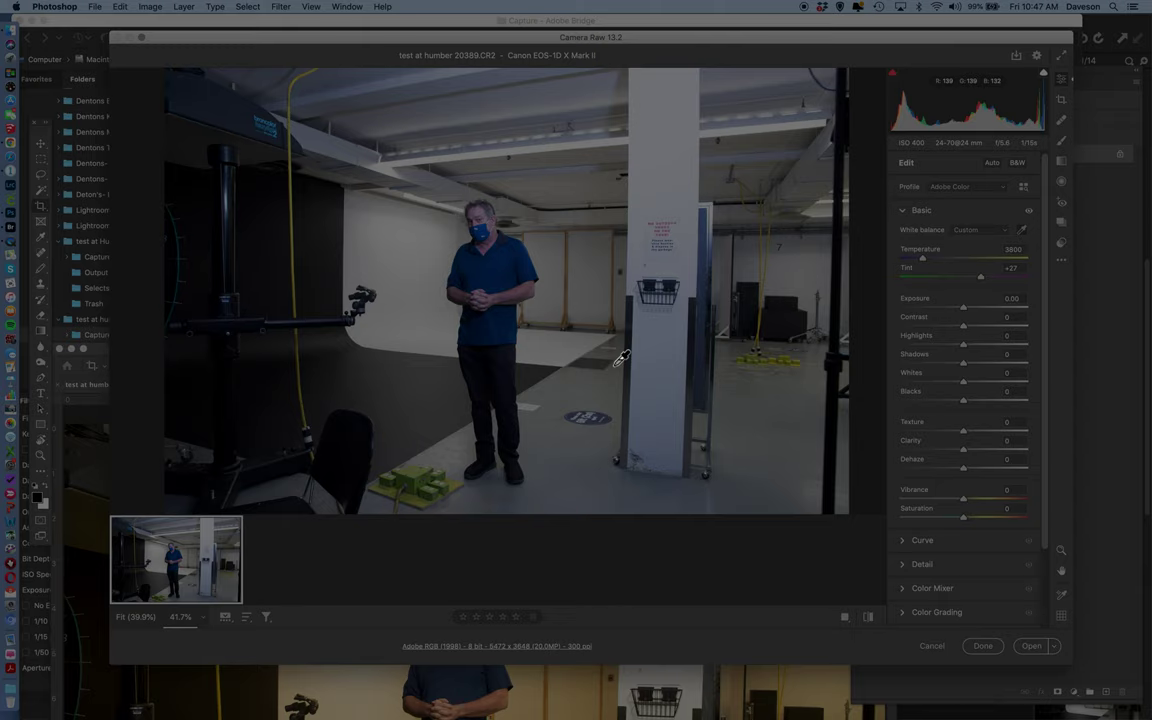
click(1028, 647)
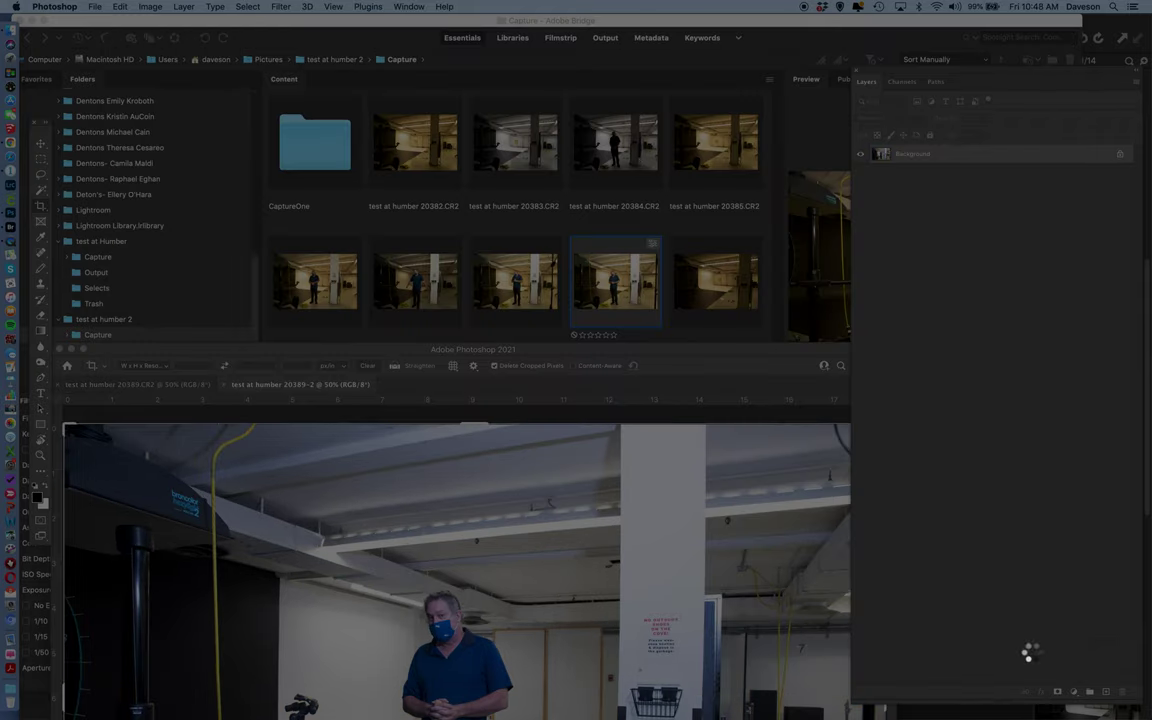
- Drag the cool copy's Background layer into the warm document as Layer 1, then hide it to compare
drag(617, 352, 626, 95)
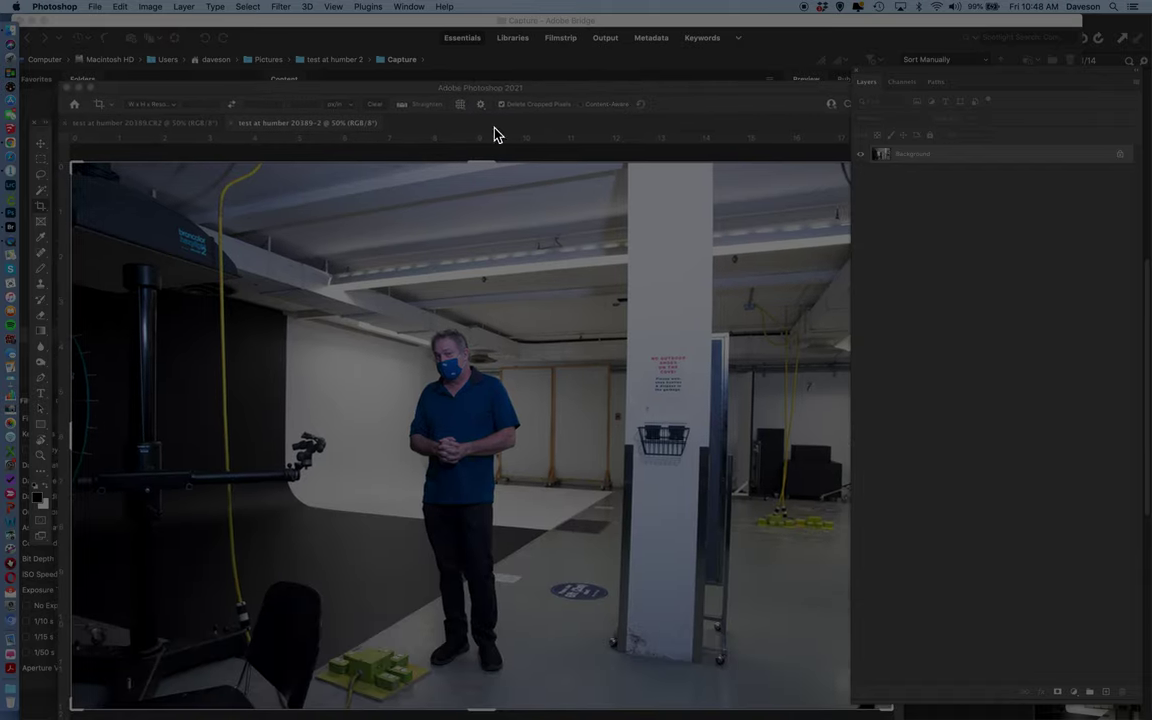
drag(357, 134, 528, 207)
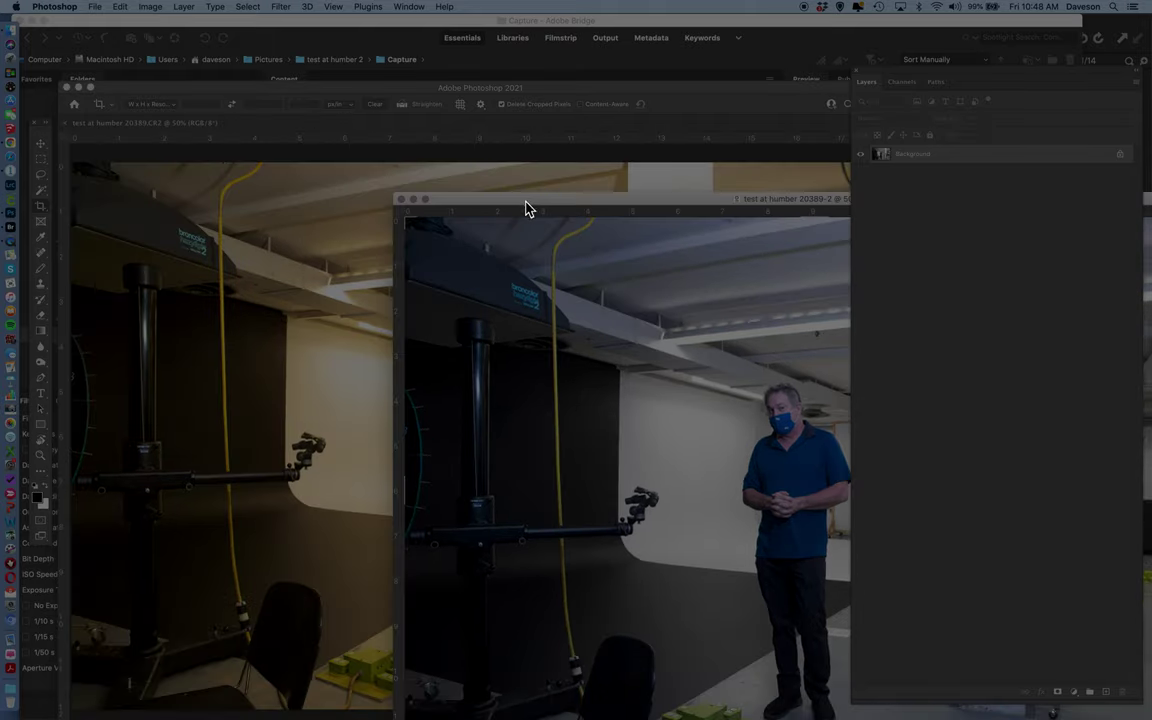
click(972, 162)
drag(972, 162, 240, 318)
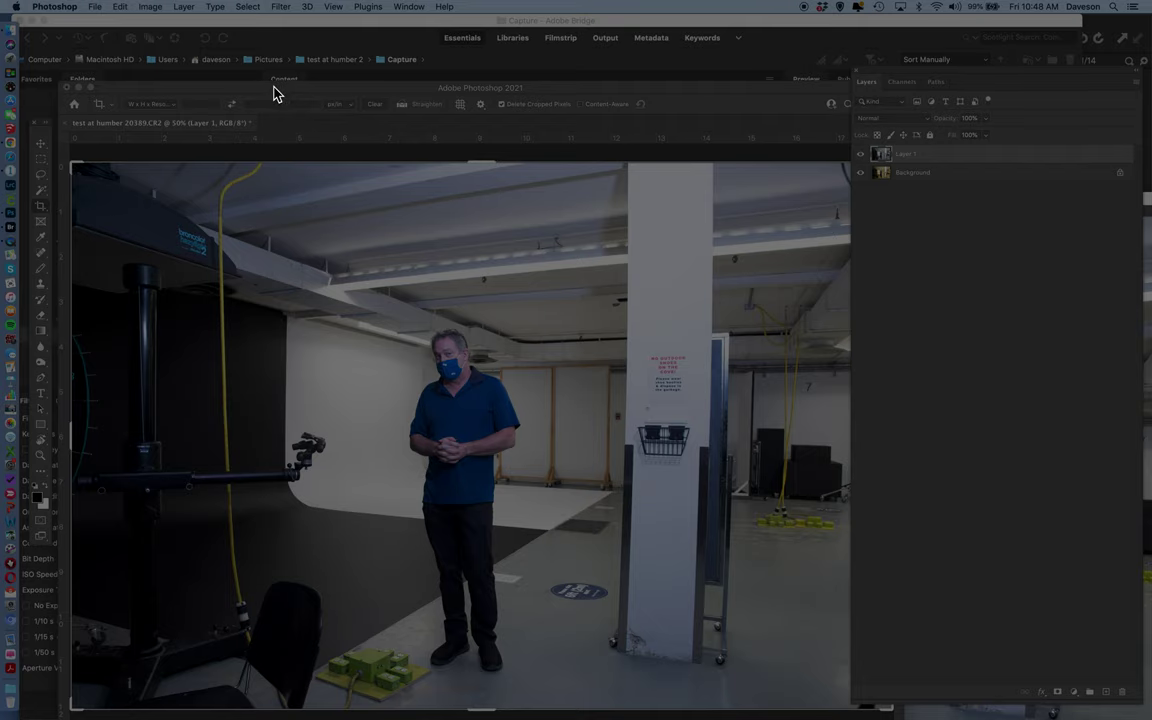
drag(272, 88, 257, 51)
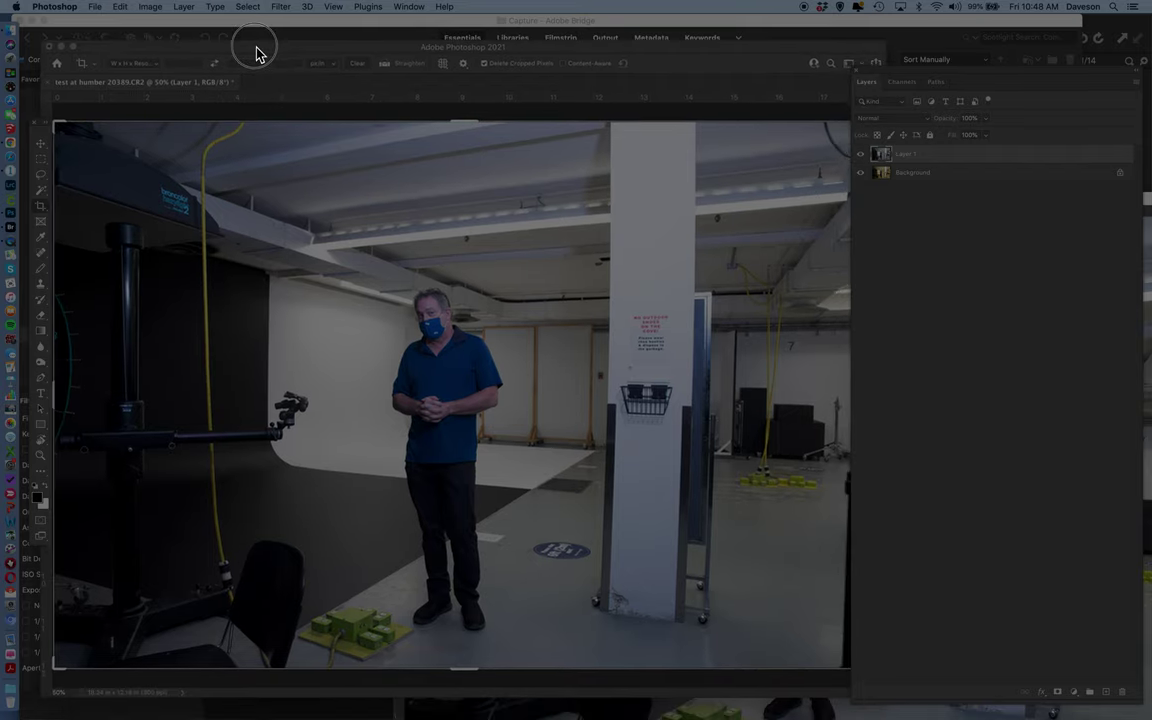
click(866, 158)
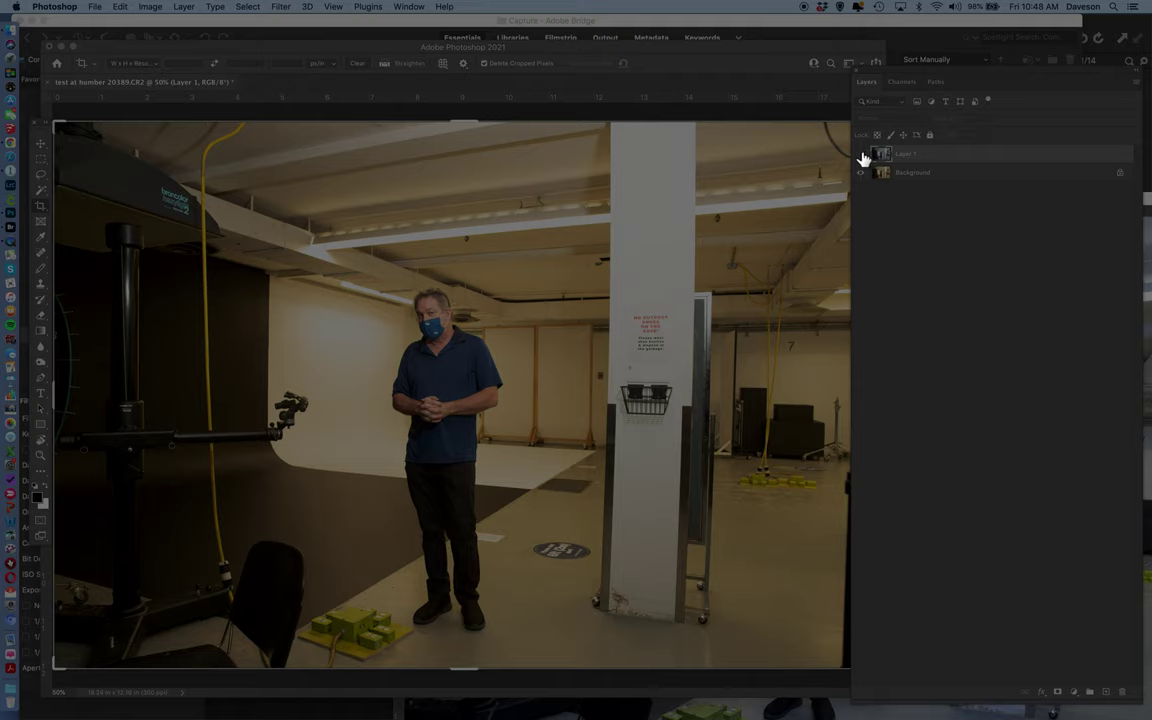
- Show Layer 1 again and turn a Select > Subject selection of the man into its layer mask
click(862, 154)
click(250, 8)
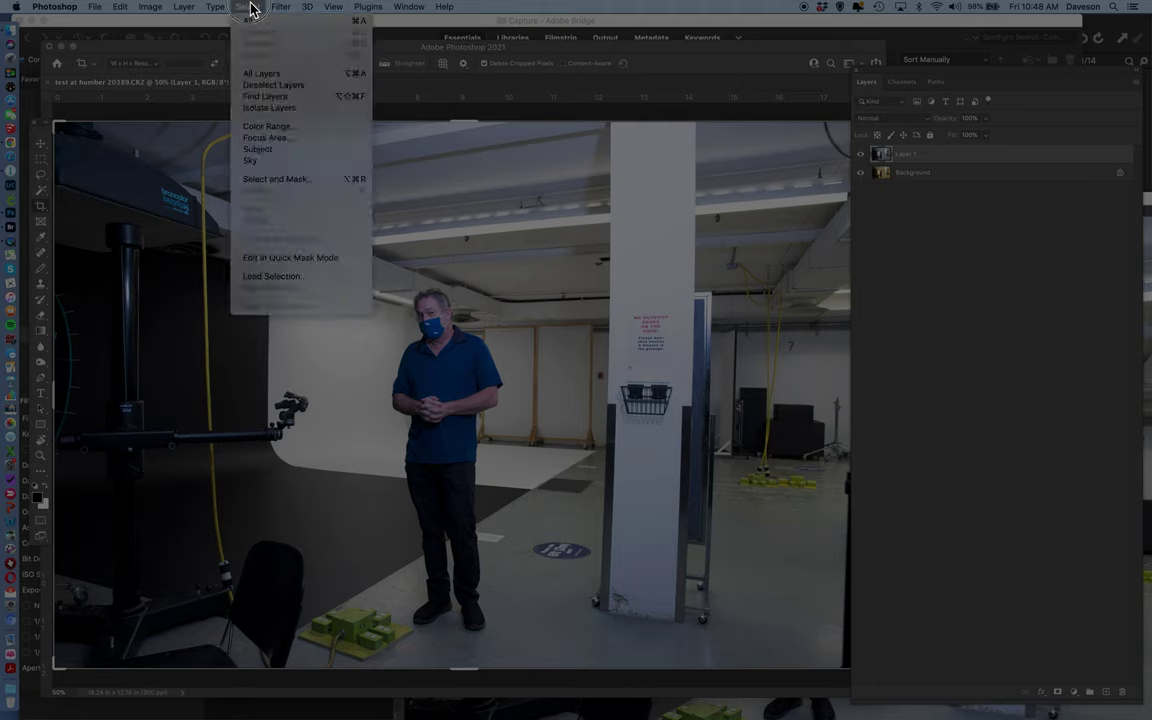
click(262, 150)
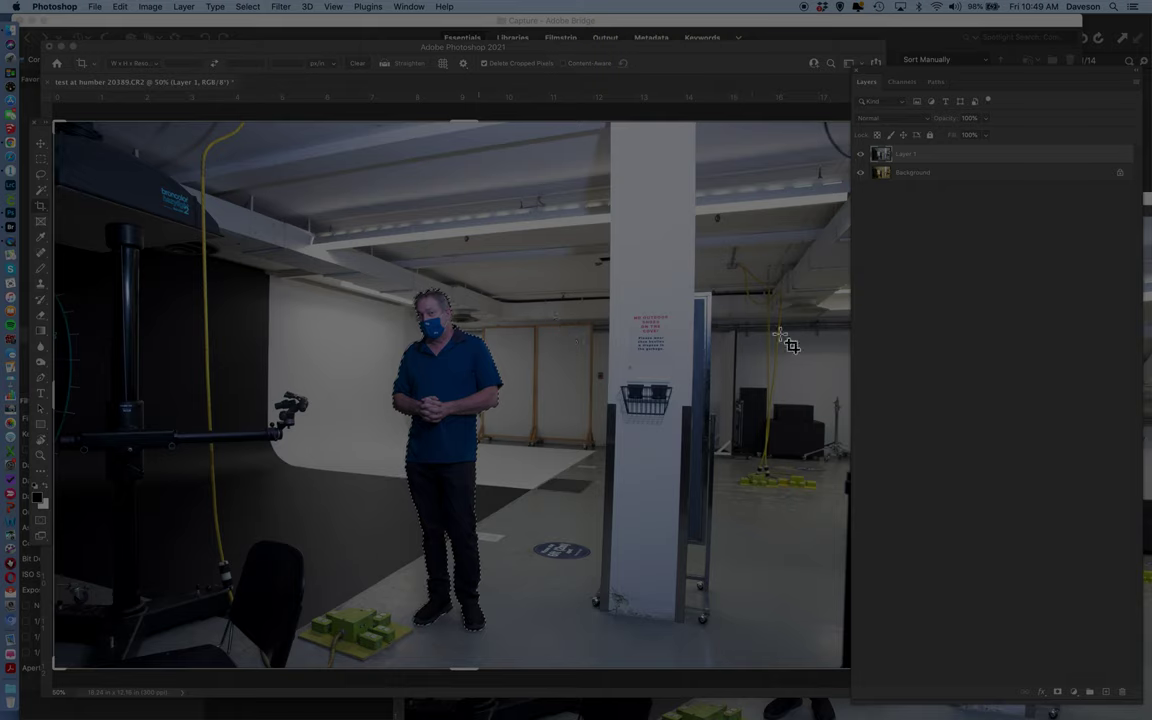
click(1059, 694)
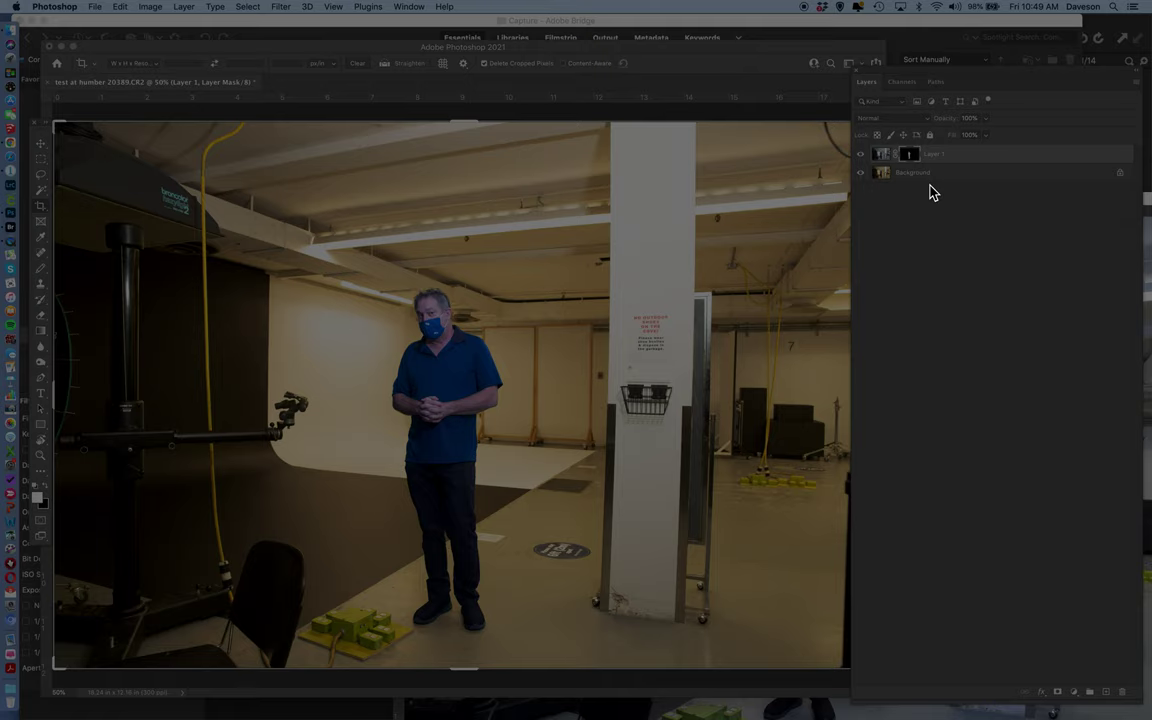
- Unlock the warm Background as Layer 0, move it above Layer 1, and move the man's mask onto it
click(928, 178)
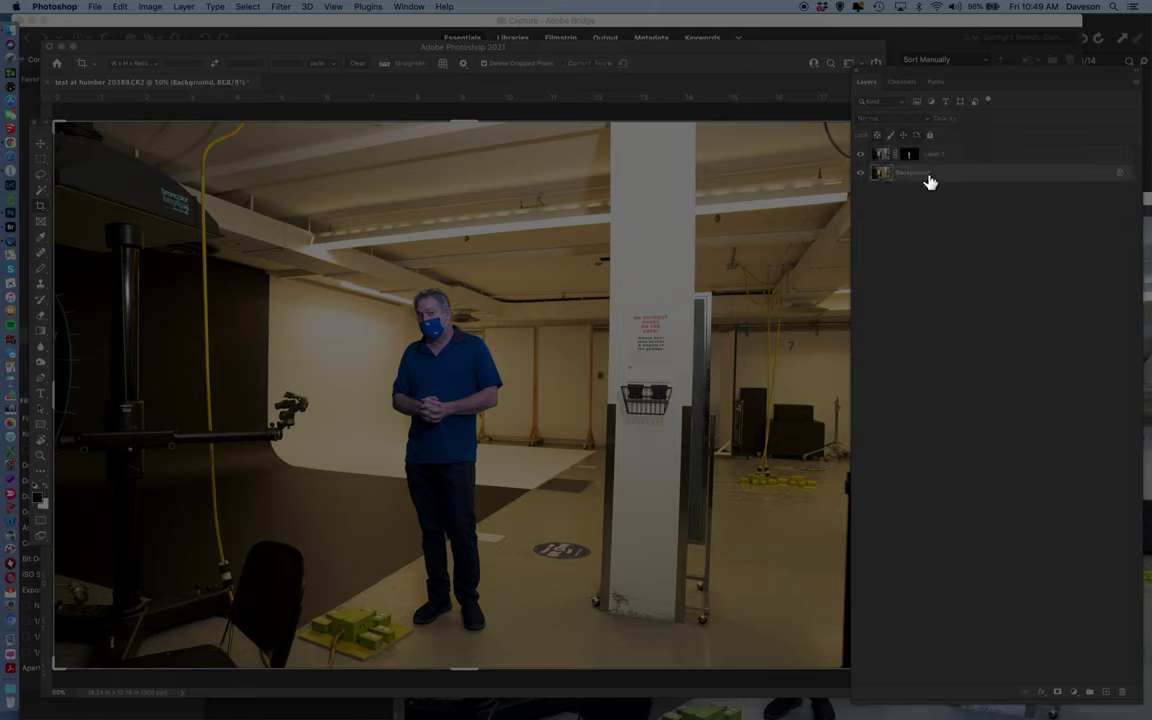
click(1118, 176)
click(1122, 174)
drag(982, 177, 980, 157)
drag(911, 177, 912, 157)
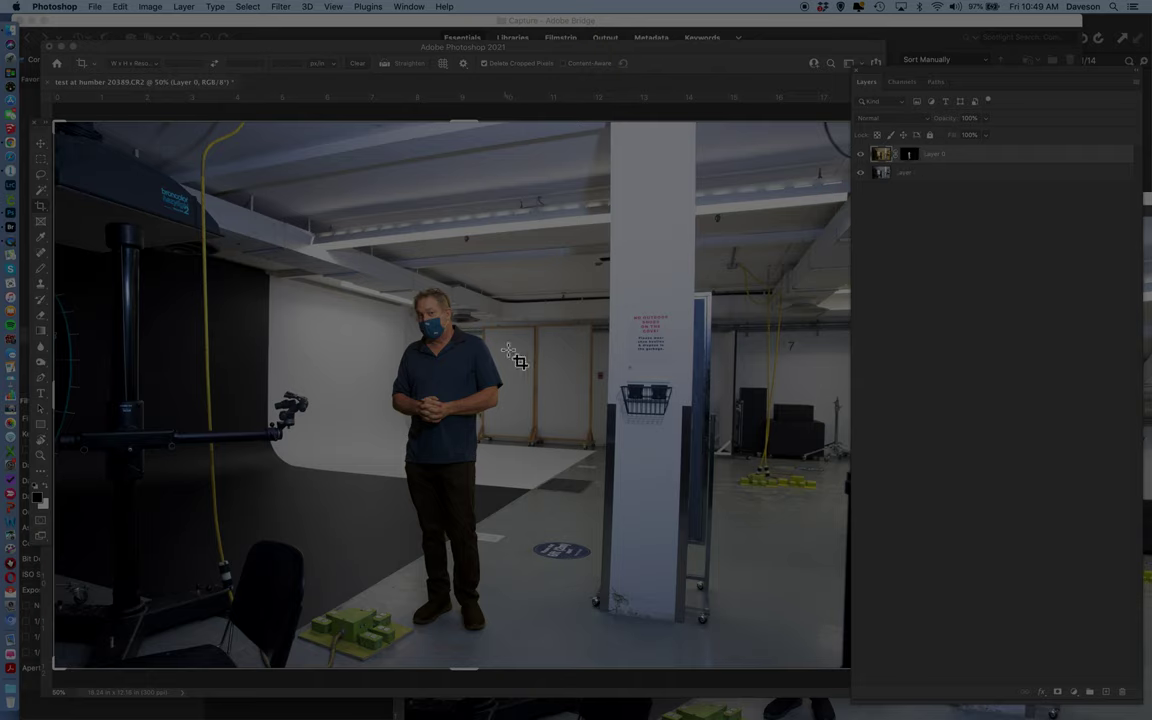
key(super+space)
click(427, 381)
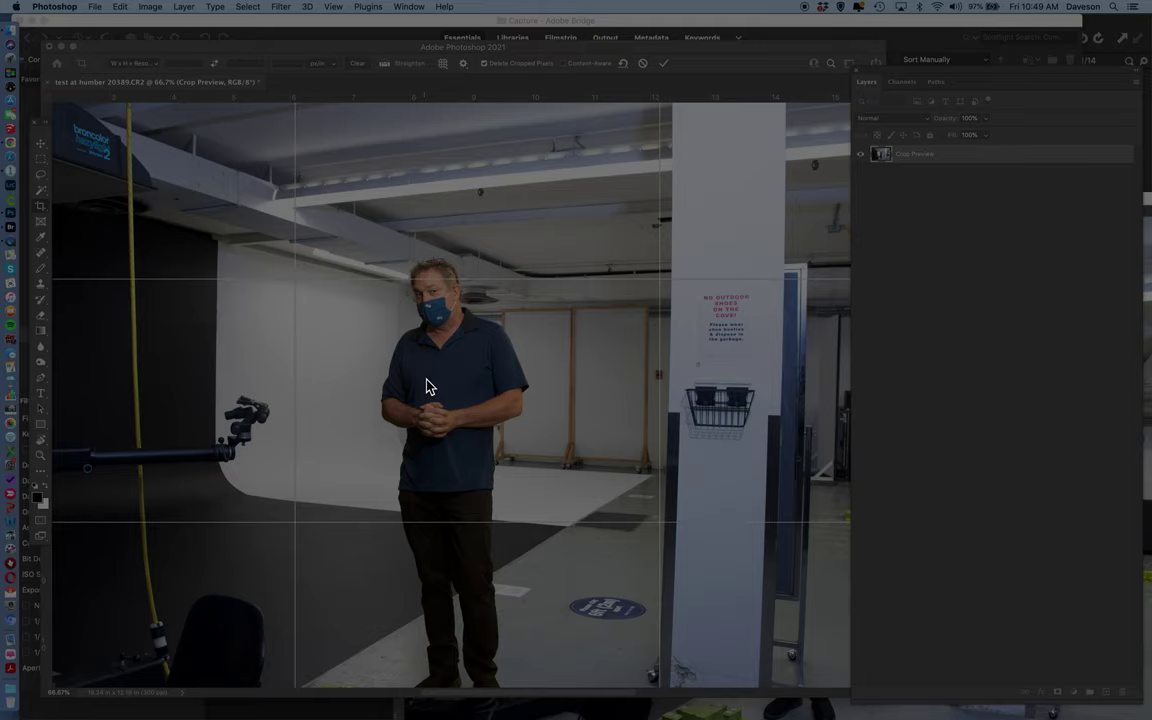
key(super+space)
alt+super+click(435, 396)
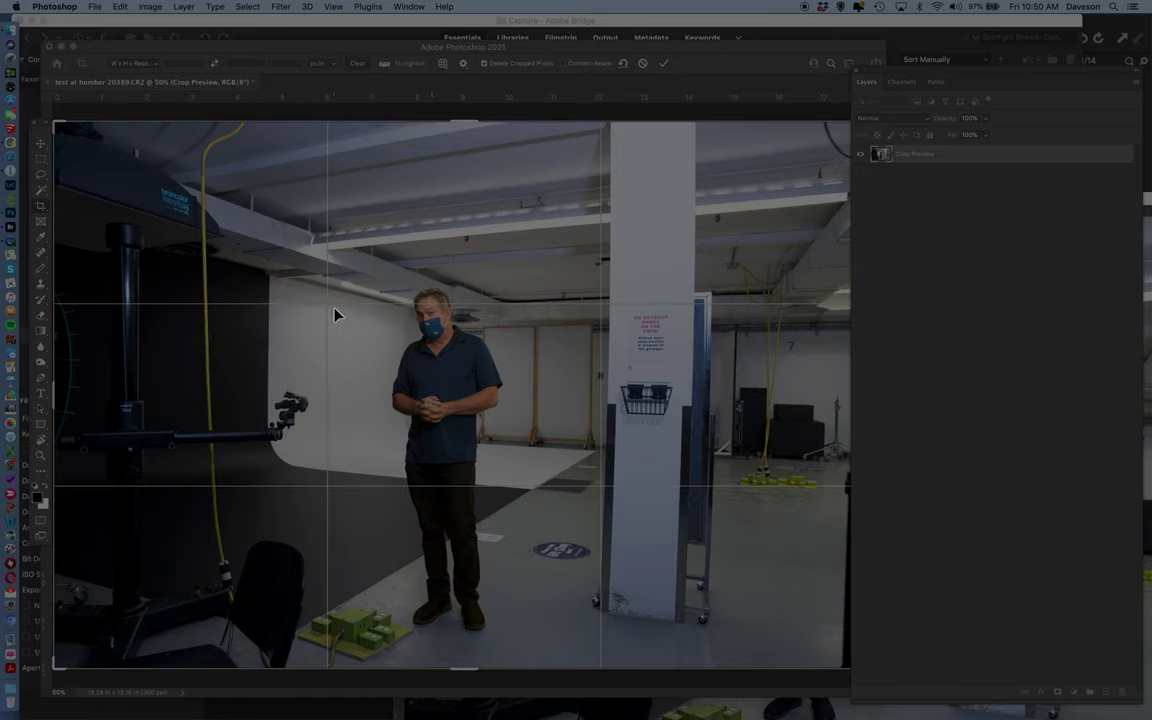
key(Return)
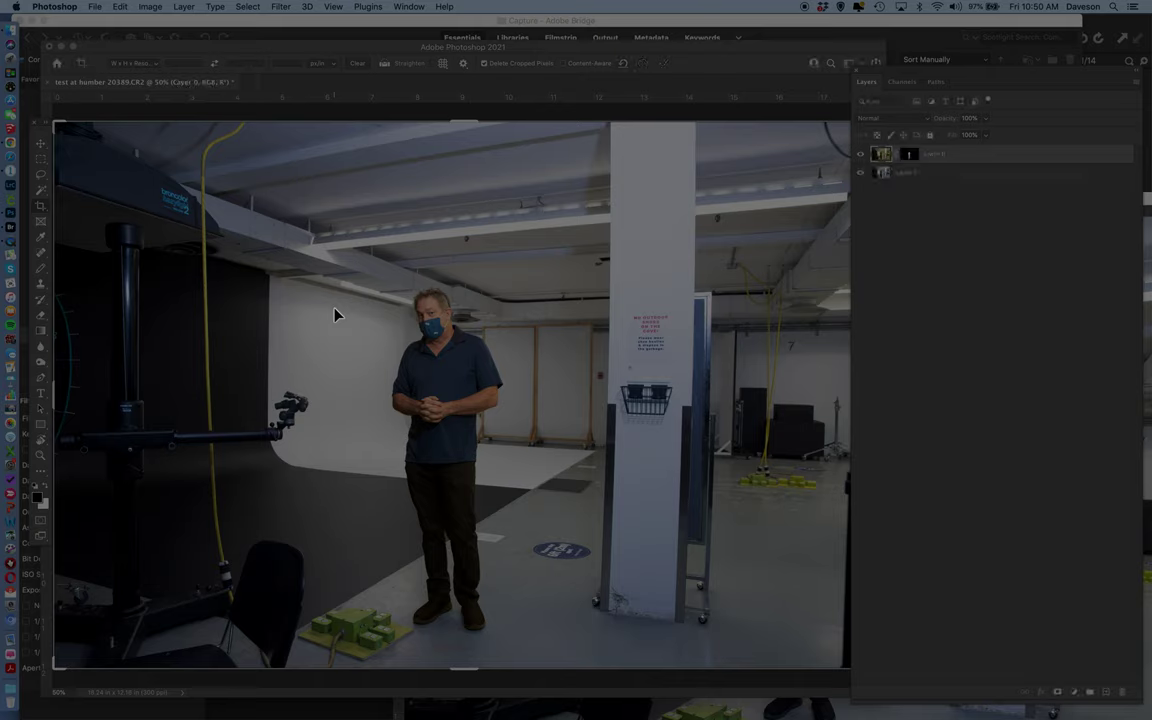